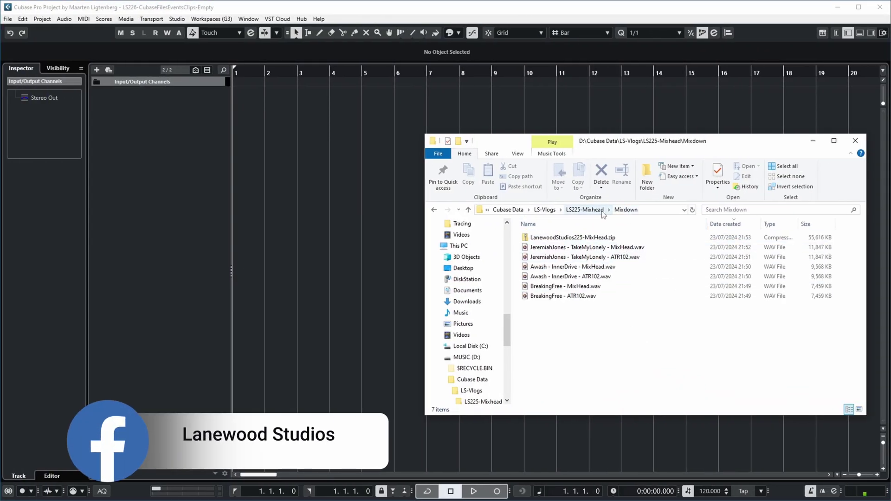
Import BreakingFree - ATR102.wav from the Mixdown folder into the Pool's Audio folder, copying the file to the project folder
{"action": "left_click", "coordinate": [580, 296]}
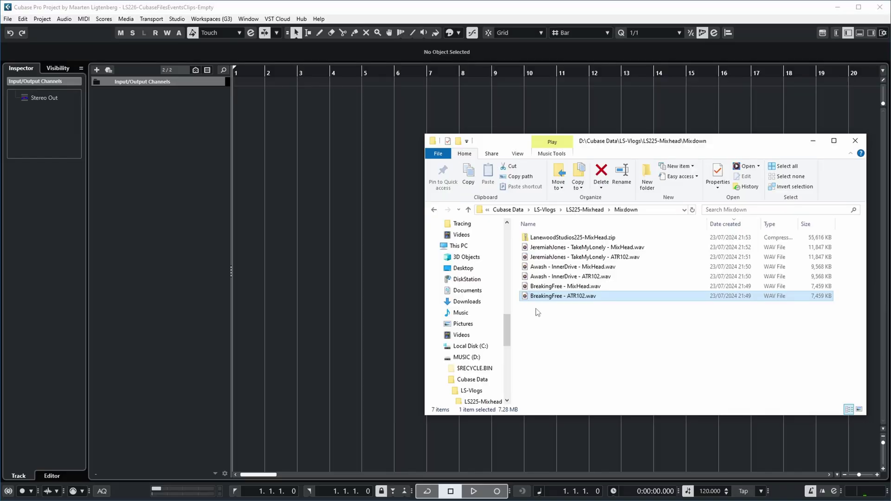
{"action": "left_click", "coordinate": [450, 13]}
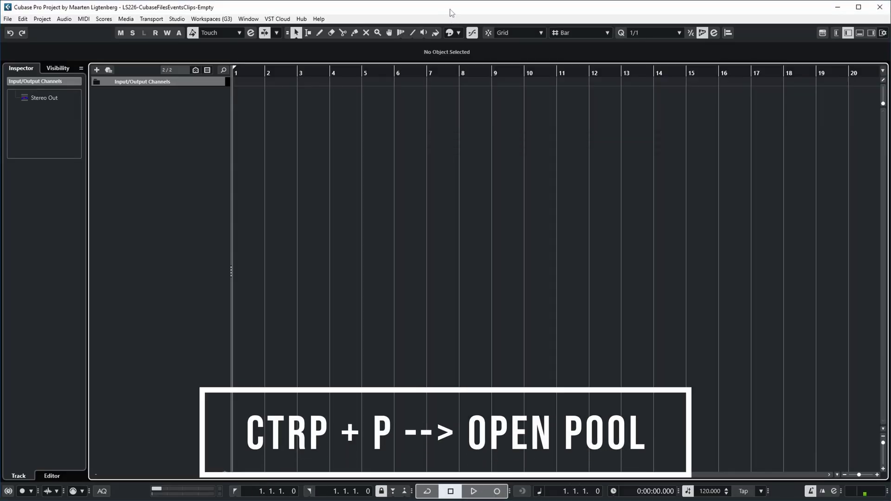
{"action": "key", "text": "ctrl+p"}
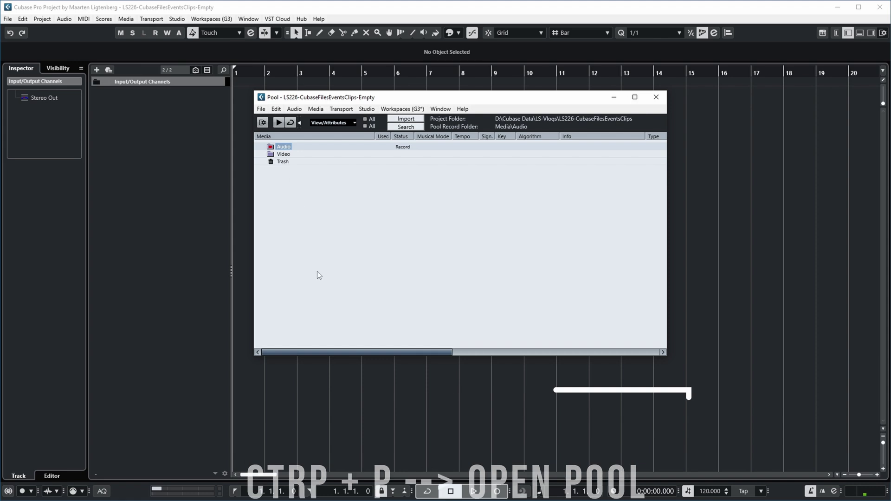
{"action": "key", "text": "alt+Tab"}
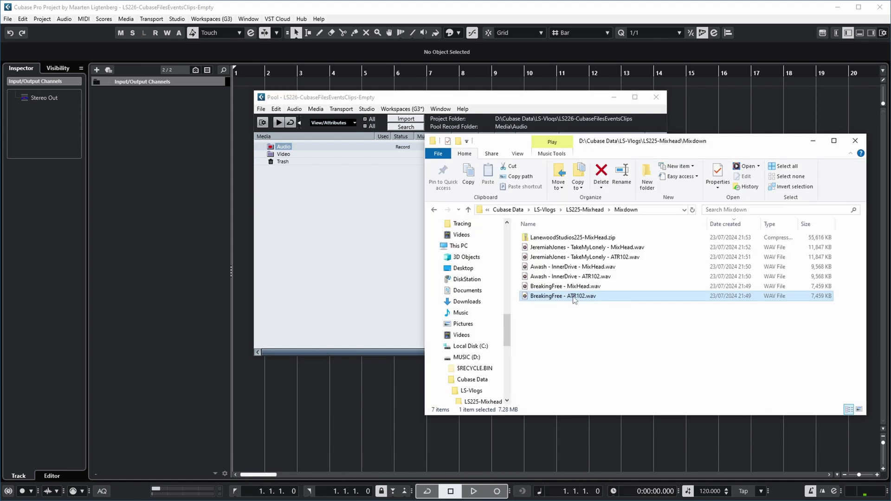
{"action": "left_click_drag", "start_coordinate": [573, 297], "coordinate": [467, 280]}
{"action": "left_click_drag", "start_coordinate": [283, 149], "coordinate": [283, 147]}
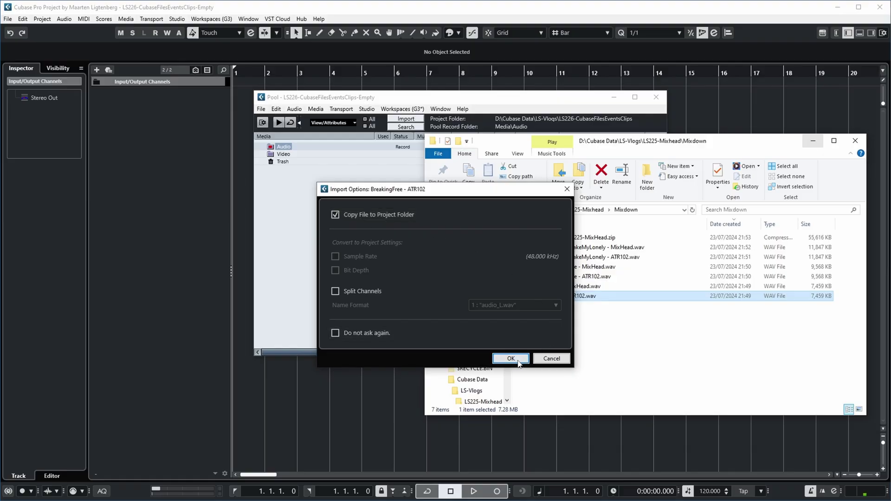
{"action": "left_click", "coordinate": [503, 361]}
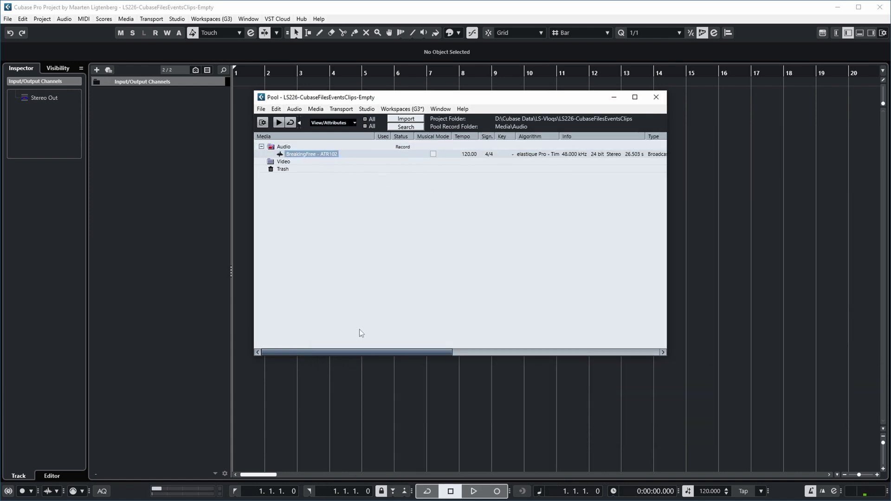
Switch to File Explorer and check the imported WAV file in the Audio folder of LS226-CubaseFilesEventsClips
{"action": "key", "text": "alt+Tab"}
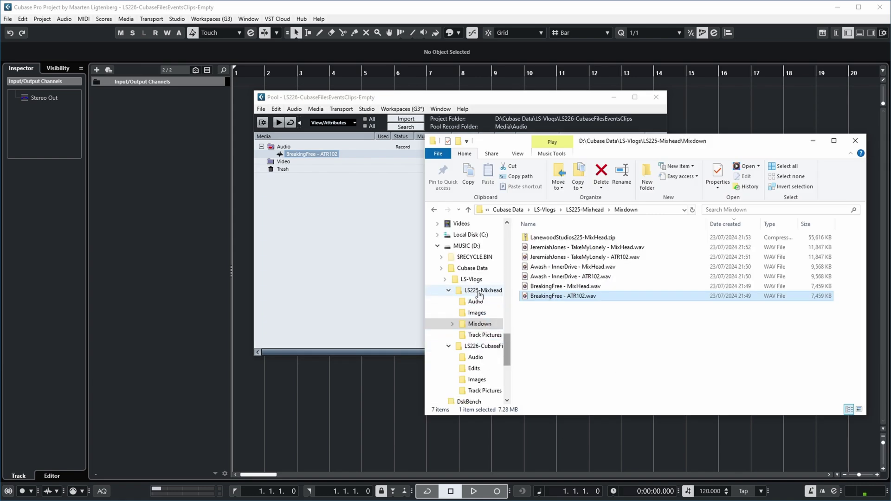
{"action": "left_click", "coordinate": [471, 279]}
{"action": "double_click", "coordinate": [617, 327]}
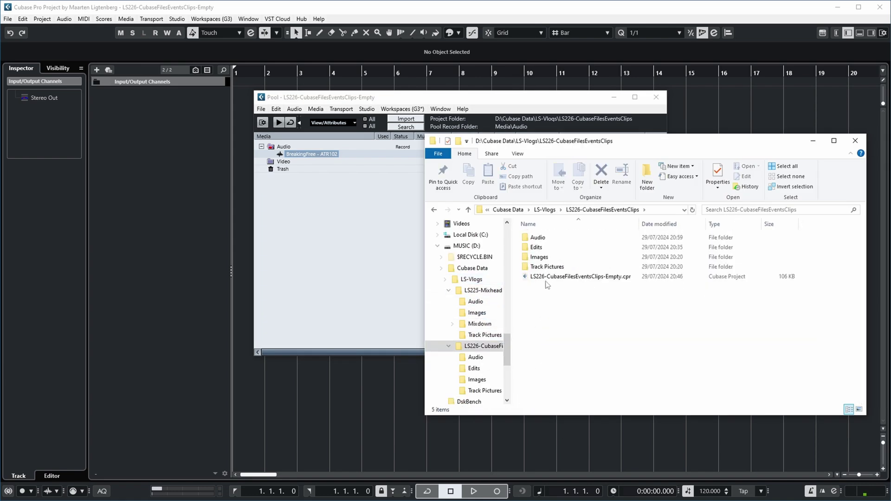
{"action": "double_click", "coordinate": [537, 238]}
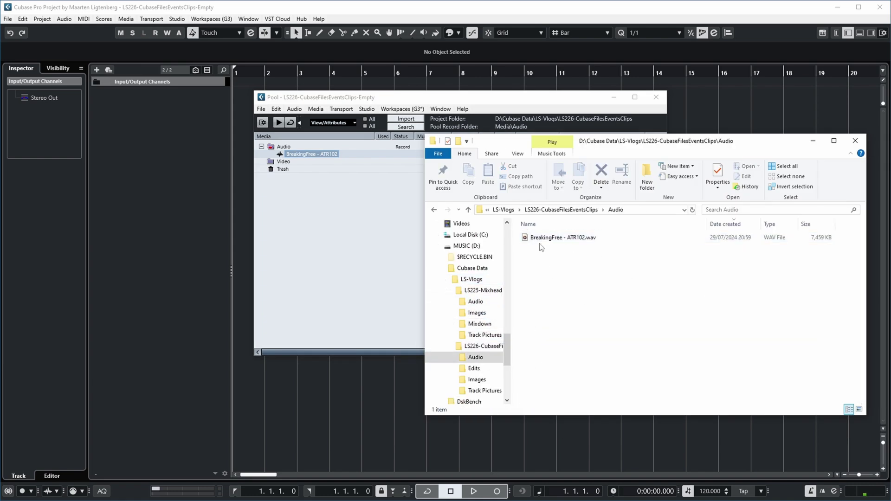
{"action": "left_click", "coordinate": [579, 238]}
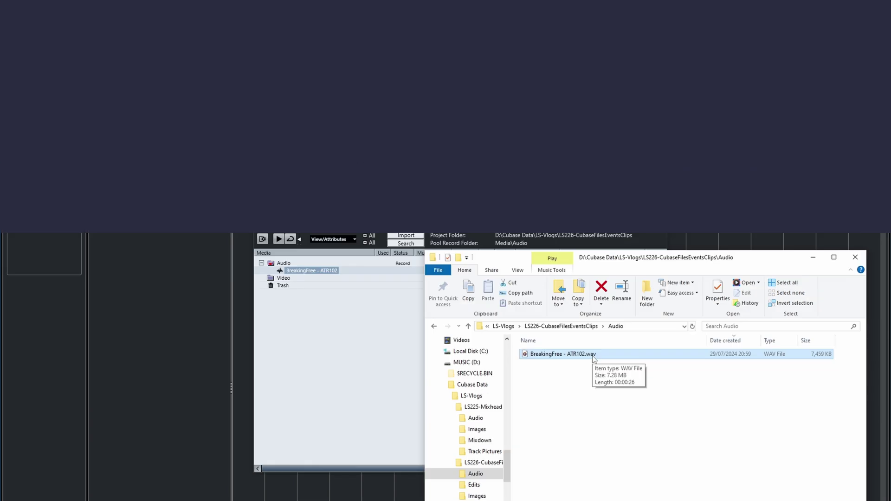
Return to the Cubase Pool and check the file path of the BreakingFree - ATR102 clip
{"action": "left_click", "coordinate": [414, 375]}
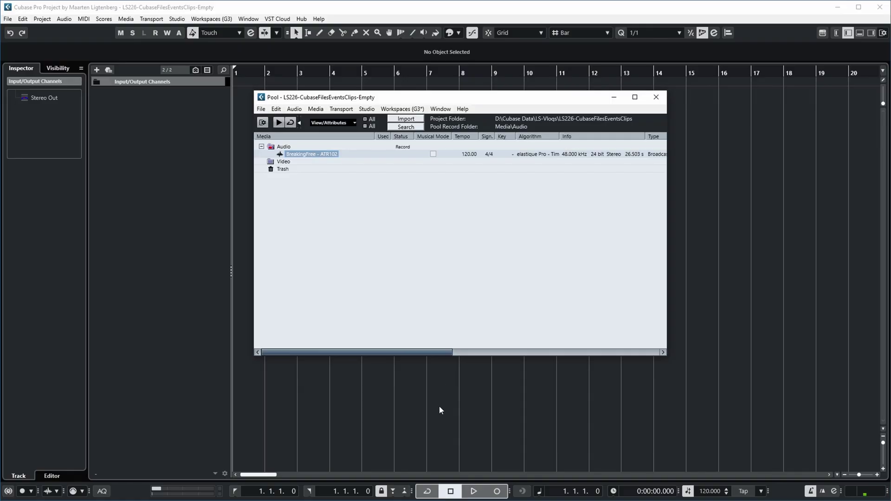
{"action": "left_click_drag", "start_coordinate": [384, 353], "coordinate": [570, 355]}
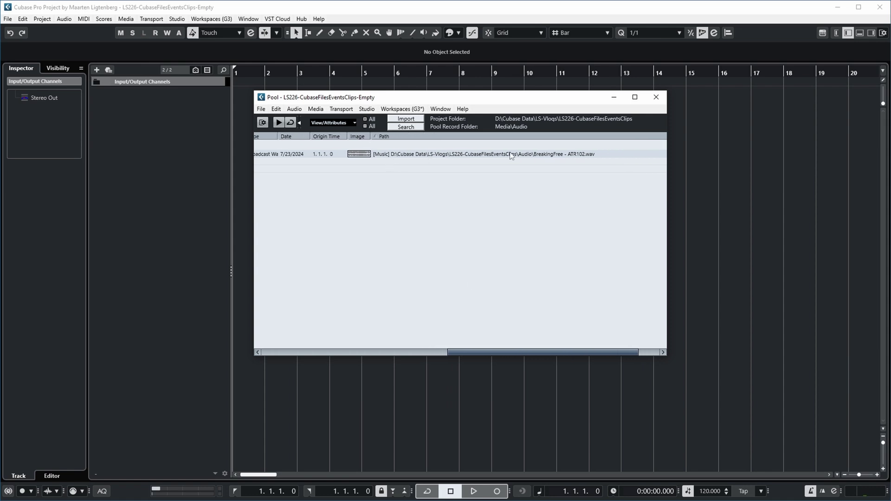
{"action": "left_click_drag", "start_coordinate": [511, 352], "coordinate": [322, 350]}
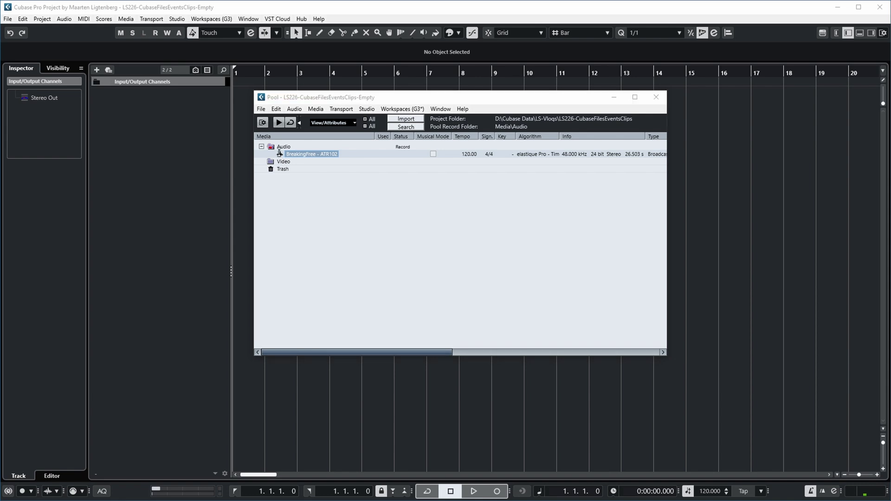
Silence the range from 1.4.1.38 to 3.4.2.38 of the BreakingFree - ATR102 clip in the Sample Editor and close the editor
{"action": "double_click", "coordinate": [279, 153]}
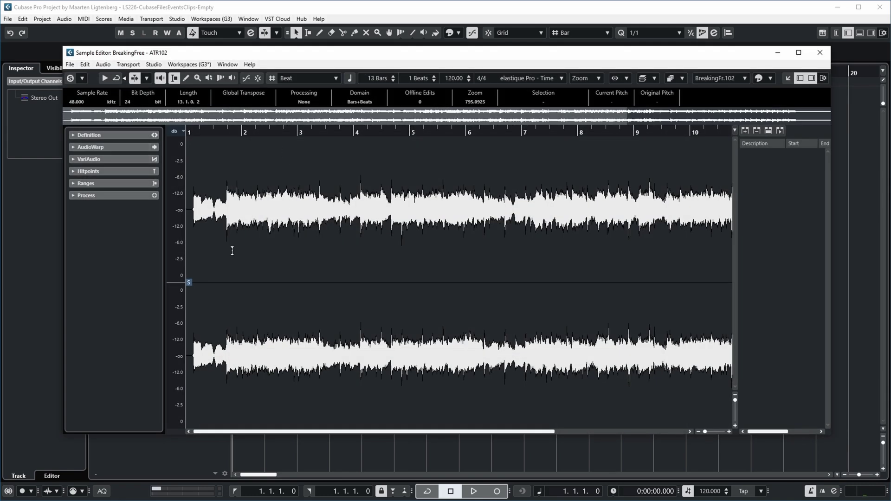
{"action": "left_click_drag", "start_coordinate": [228, 247], "coordinate": [344, 246]}
{"action": "left_click", "coordinate": [74, 197]}
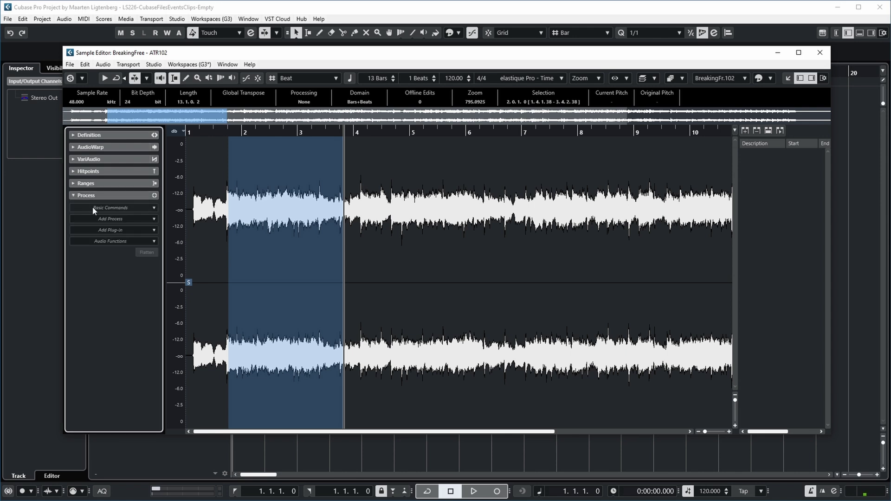
{"action": "left_click", "coordinate": [146, 217]}
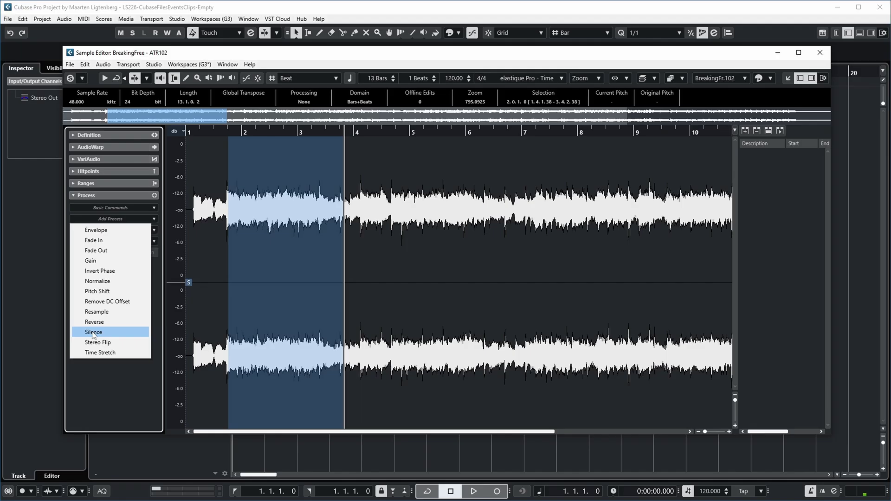
{"action": "left_click", "coordinate": [93, 332]}
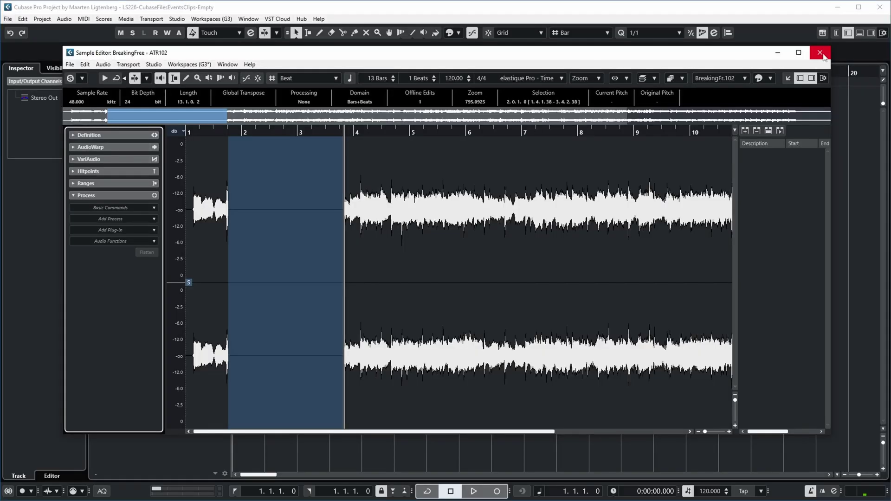
{"action": "left_click", "coordinate": [820, 53]}
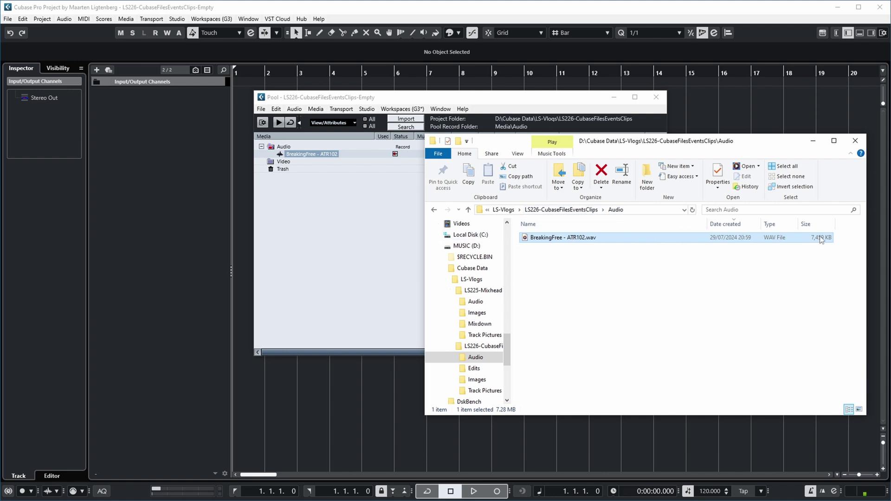
Open the project's Edits folder in File Explorer and fit the name column to examine the Silence edit file
{"action": "left_click", "coordinate": [578, 210]}
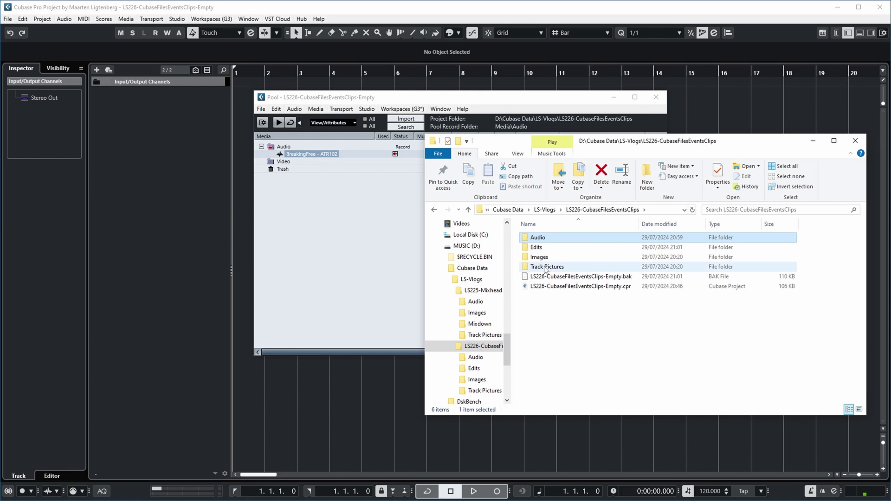
{"action": "double_click", "coordinate": [536, 248]}
{"action": "left_click_drag", "start_coordinate": [765, 141], "coordinate": [694, 149]}
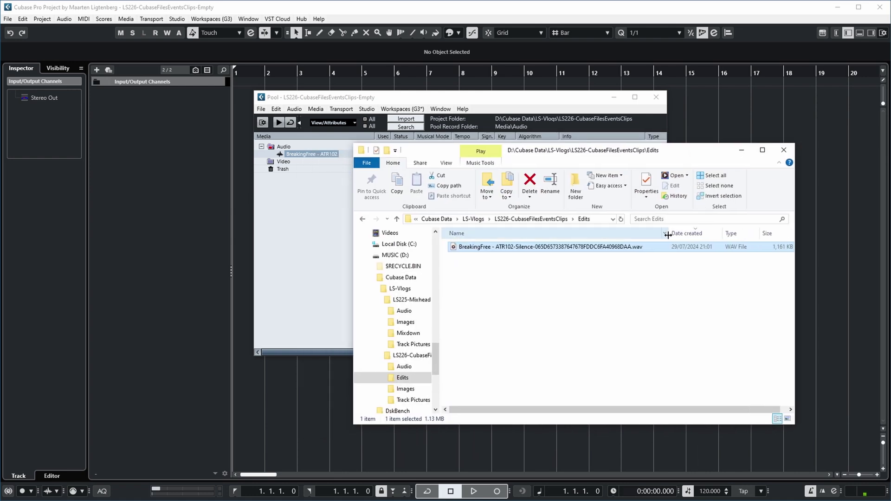
{"action": "double_click", "coordinate": [667, 236]}
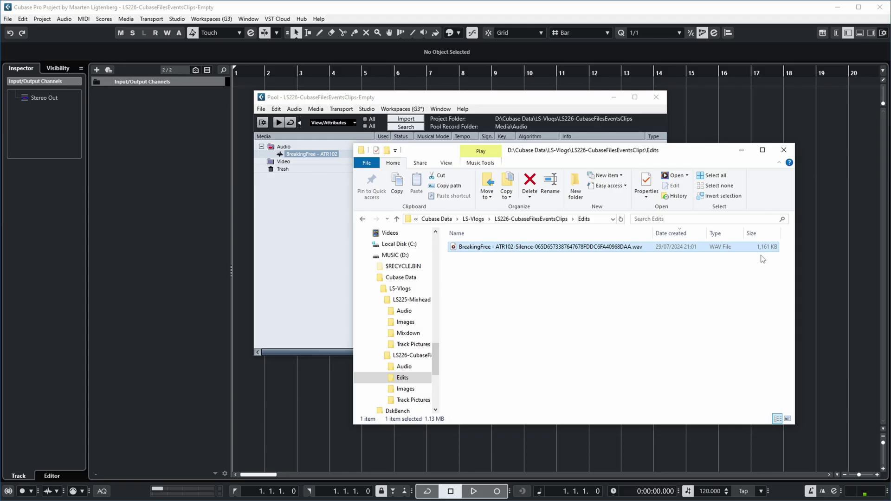
Return to the Cubase Pool, widen the Image column, and examine the edited clip's waveform image and file path
{"action": "left_click", "coordinate": [303, 201]}
{"action": "left_click", "coordinate": [282, 156]}
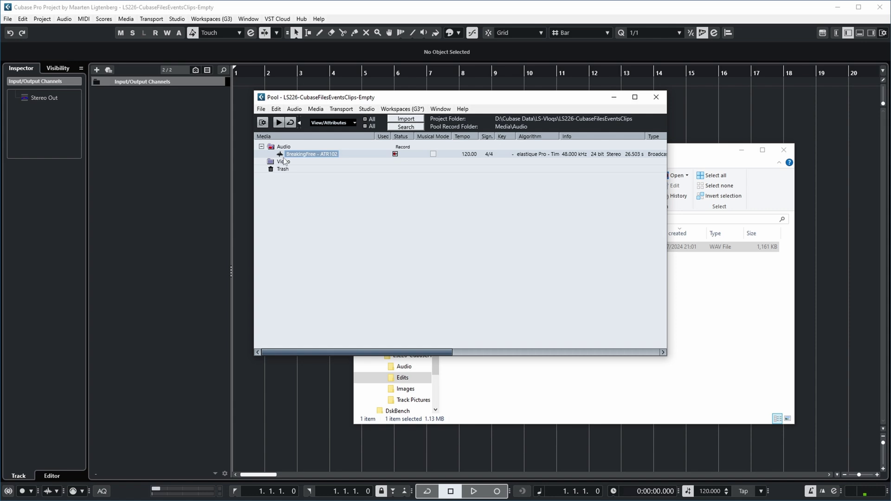
{"action": "left_click_drag", "start_coordinate": [327, 352], "coordinate": [423, 347]}
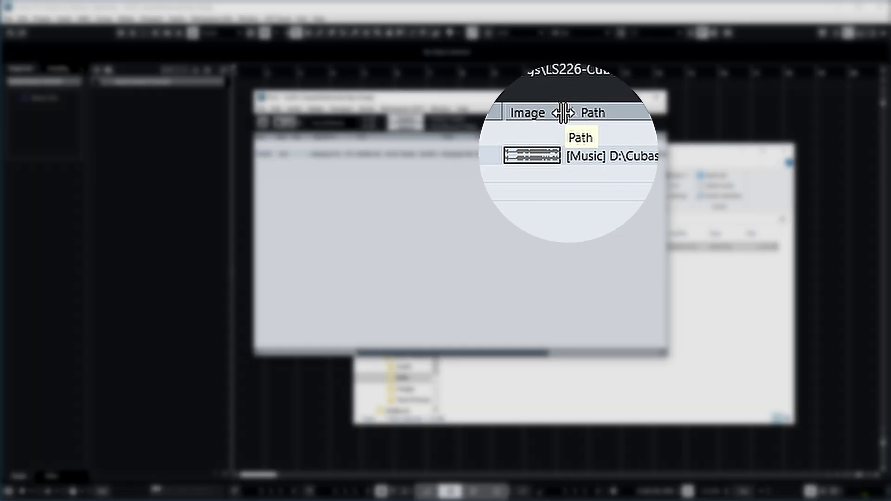
{"action": "left_click_drag", "start_coordinate": [567, 140], "coordinate": [588, 140]}
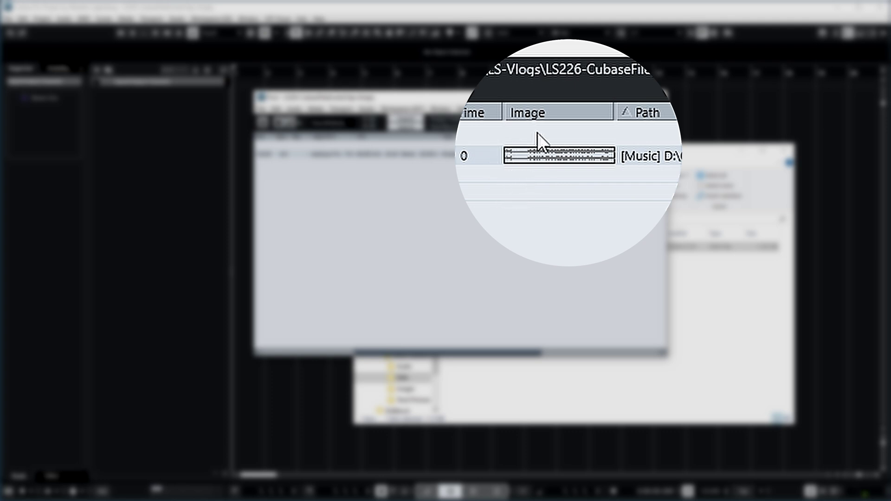
{"action": "scroll", "coordinate": [635, 335], "scroll_direction": "right", "scroll_amount": 5}
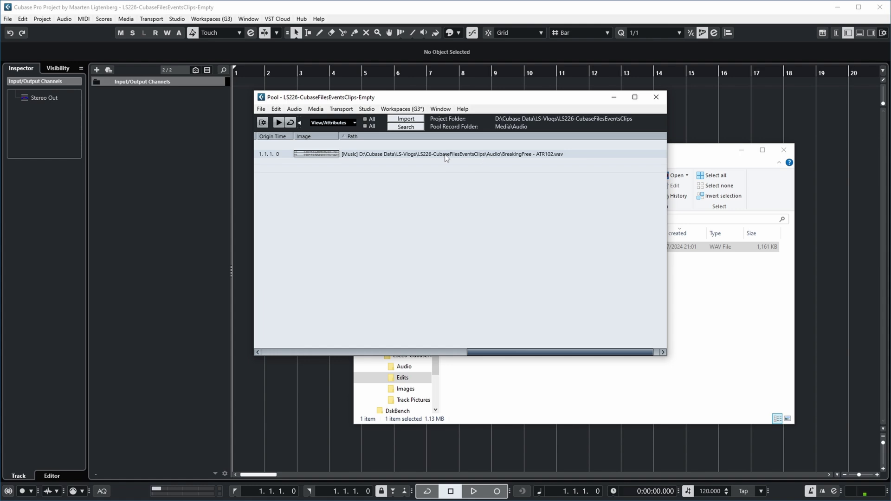
{"action": "left_click_drag", "start_coordinate": [506, 355], "coordinate": [279, 353]}
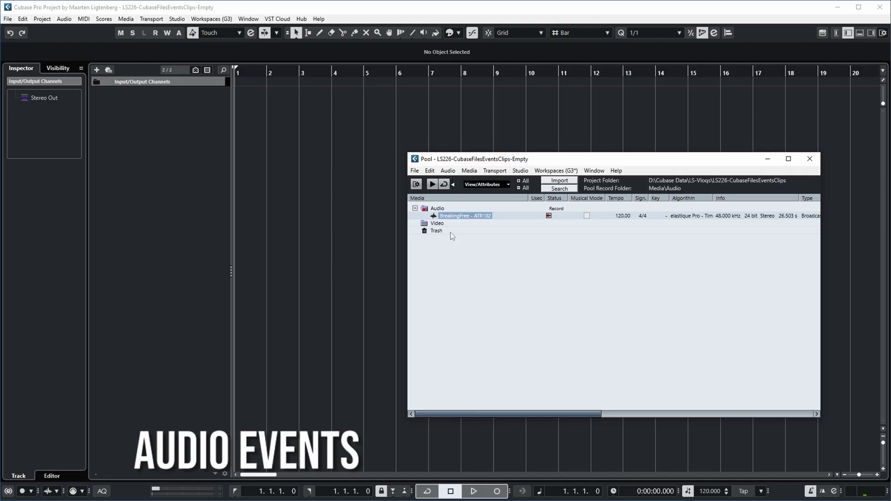
Place the BreakingFree - ATR102 clip at the project start on a new, taller track and trim its event to about 3.4.1.78–6.4.2.51
{"action": "left_click_drag", "start_coordinate": [280, 121], "coordinate": [238, 90]}
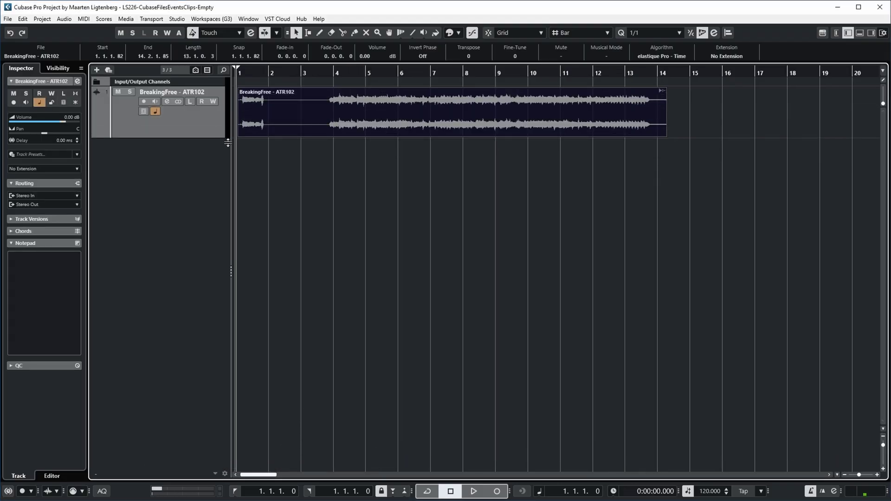
{"action": "left_click_drag", "start_coordinate": [228, 143], "coordinate": [227, 189]}
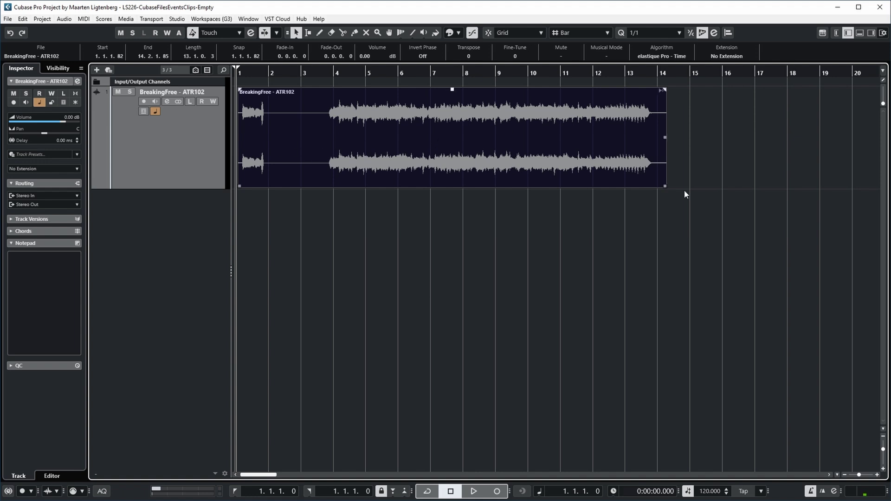
{"action": "left_click_drag", "start_coordinate": [666, 186], "coordinate": [425, 186]}
{"action": "left_click_drag", "start_coordinate": [238, 186], "coordinate": [328, 187]}
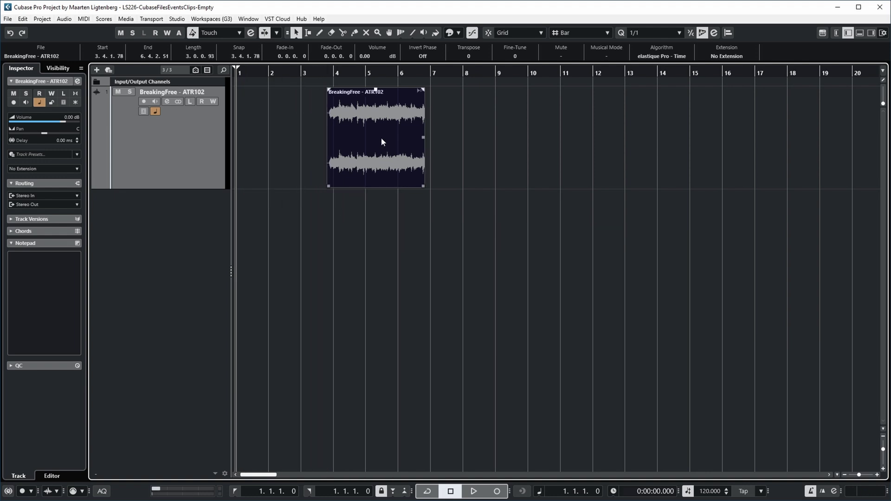
Copy the trimmed event onto a new track directly below and extend the copy's end to just before bar 12
{"action": "left_click_drag", "start_coordinate": [381, 137], "coordinate": [388, 207]}
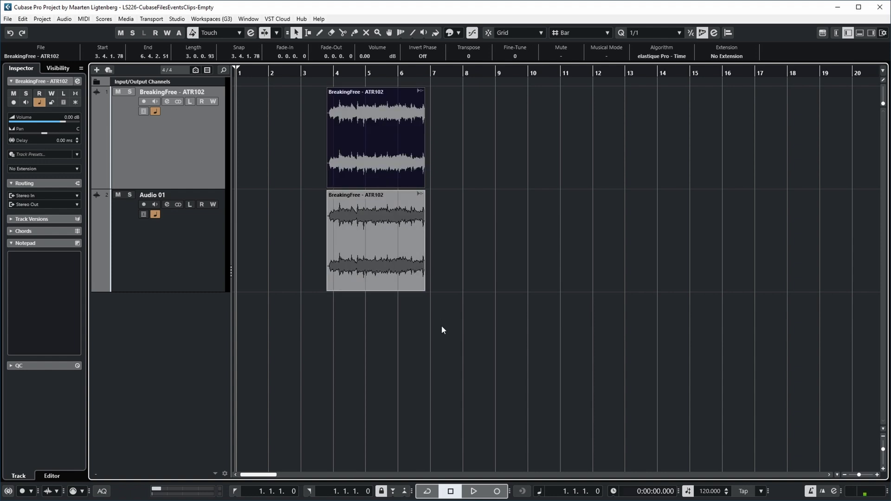
{"action": "left_click_drag", "start_coordinate": [423, 290], "coordinate": [586, 290]}
{"action": "left_click", "coordinate": [377, 155]}
{"action": "left_click", "coordinate": [465, 259]}
{"action": "left_click", "coordinate": [413, 170]}
{"action": "left_click", "coordinate": [412, 171]}
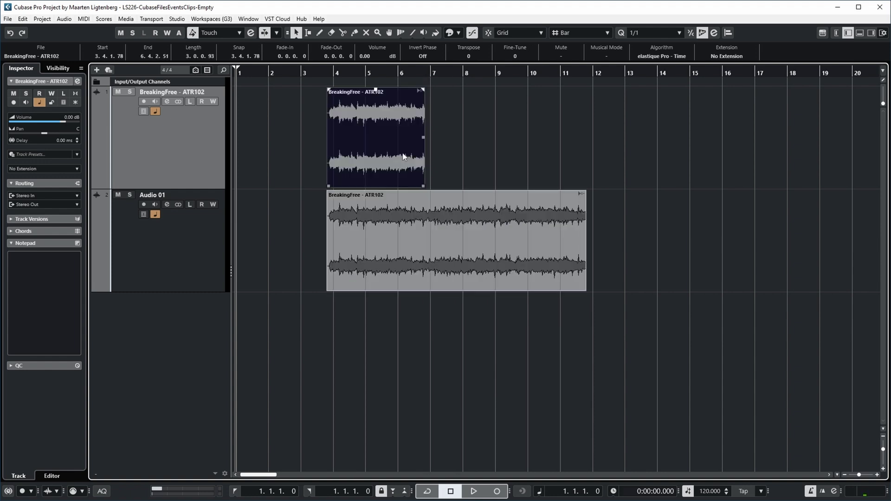
Check the usage count of the BreakingFree - ATR102 clip in the Pool and close the Pool
{"action": "key", "text": "ctrl+p"}
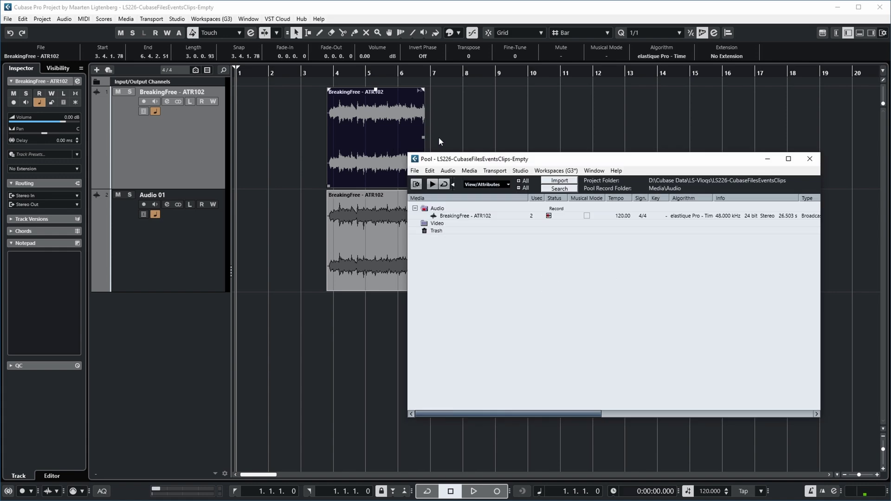
{"action": "left_click", "coordinate": [454, 217]}
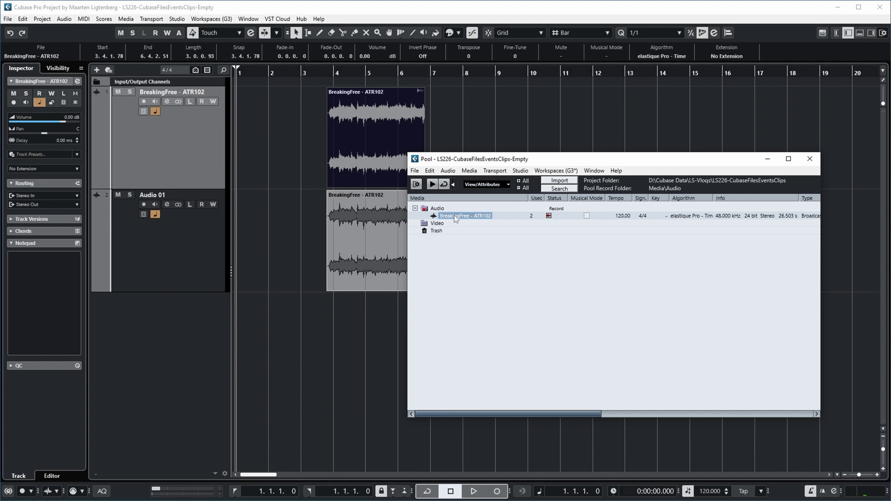
{"action": "key", "text": "ctrl+p"}
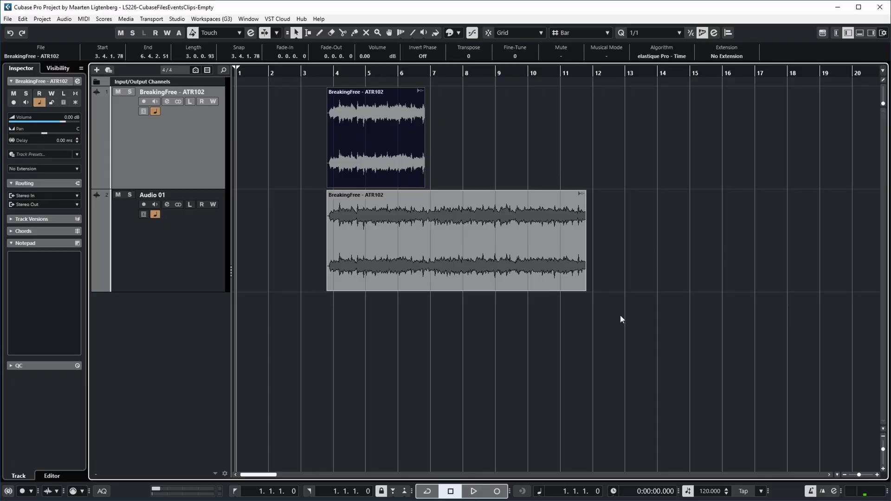
Import BreakingFree - MixHead.wav from the LS225-Mixhead Mixdown folder onto a new track at the project start, copying it to the project folder
{"action": "key", "text": "alt+Tab"}
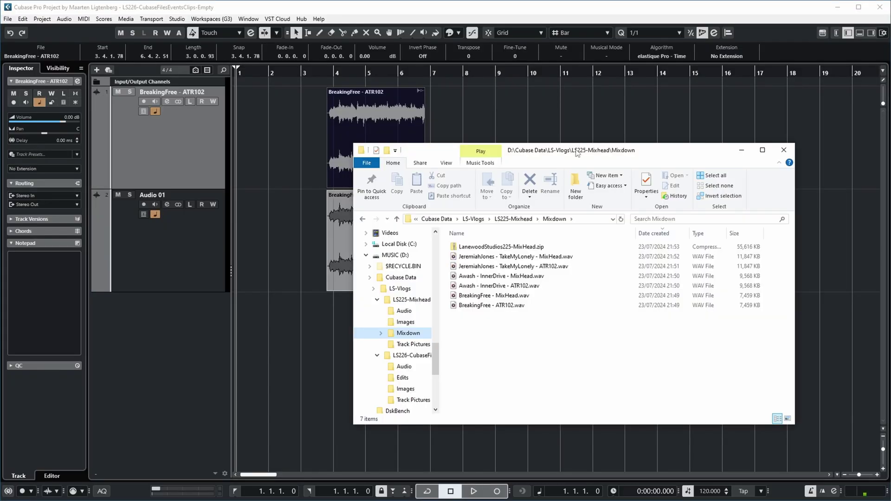
{"action": "left_click_drag", "start_coordinate": [577, 153], "coordinate": [716, 126]}
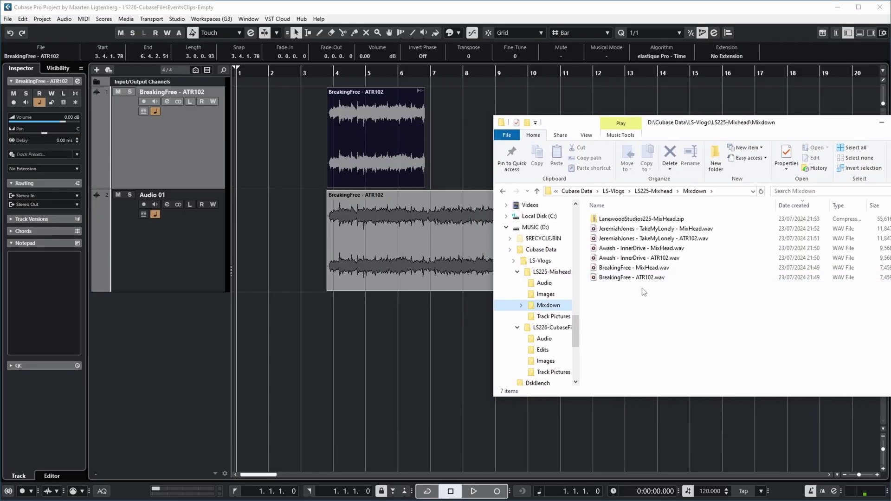
{"action": "left_click_drag", "start_coordinate": [611, 269], "coordinate": [236, 306]}
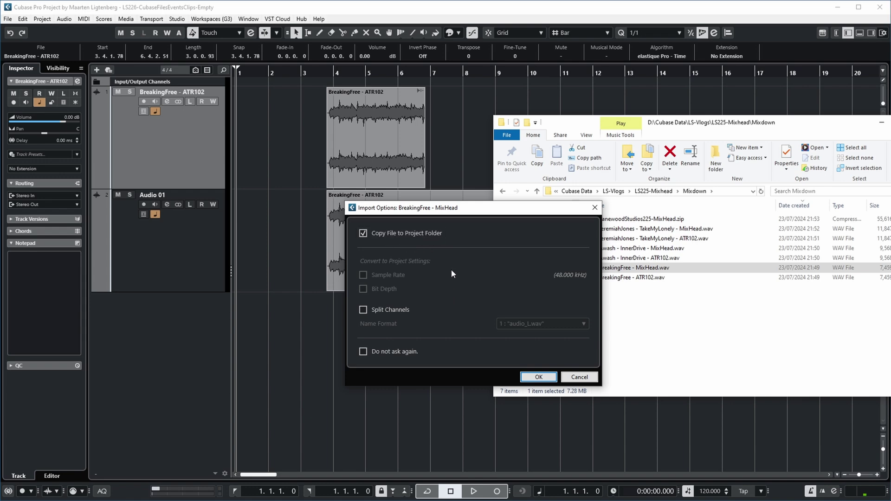
{"action": "left_click", "coordinate": [539, 377]}
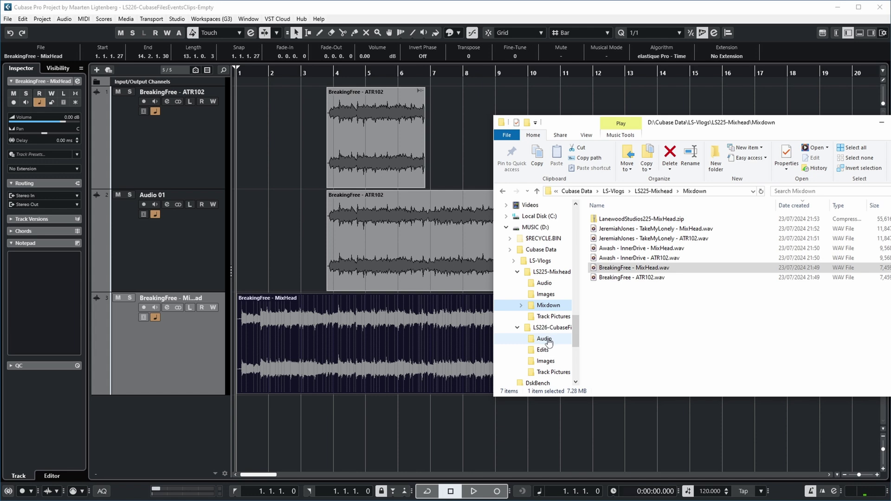
Examine the contents of the LS226 project's Audio and Edits folders in File Explorer
{"action": "left_click", "coordinate": [546, 339]}
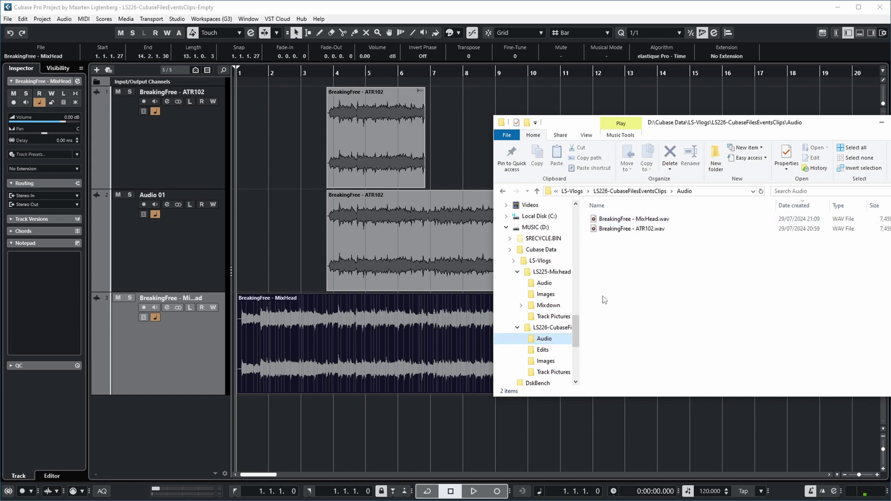
{"action": "left_click", "coordinate": [542, 351]}
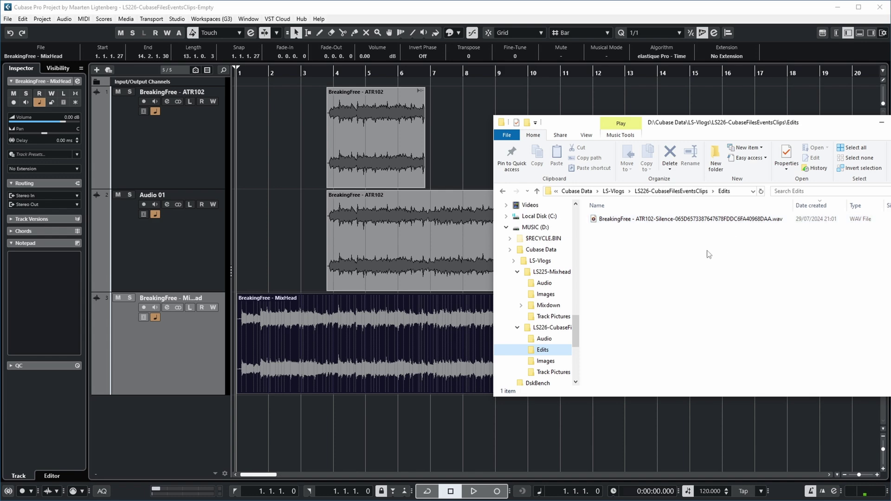
{"action": "left_click_drag", "start_coordinate": [853, 139], "coordinate": [784, 133]}
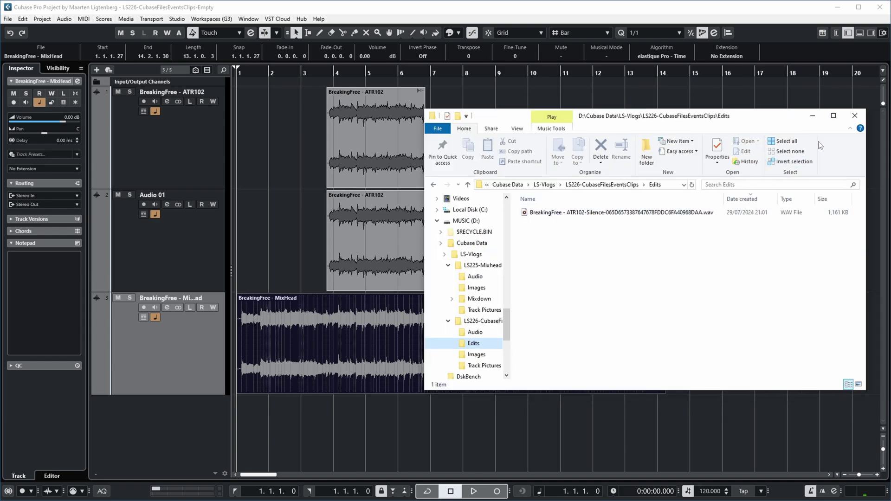
Return to Cubase and compare the usage counts of the BreakingFree - MixHead and ATR102 clips in the Pool
{"action": "key", "text": "alt+Tab"}
{"action": "key", "text": "ctrl+p"}
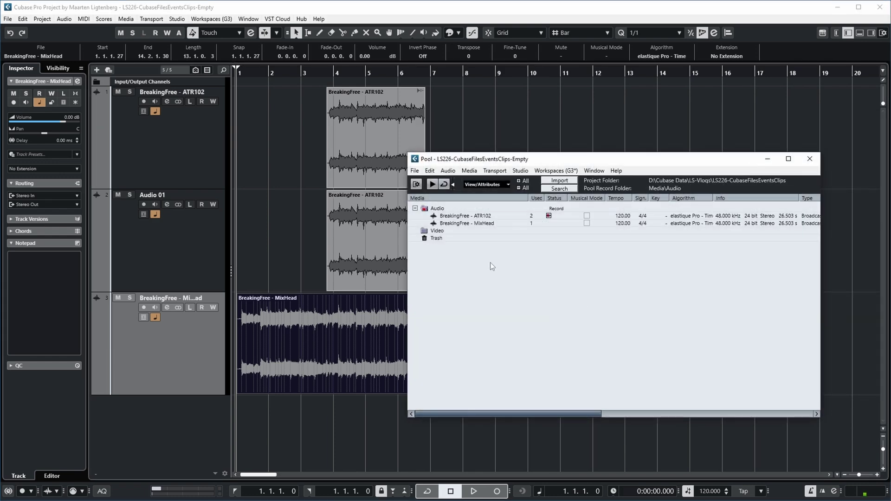
{"action": "left_click", "coordinate": [455, 223]}
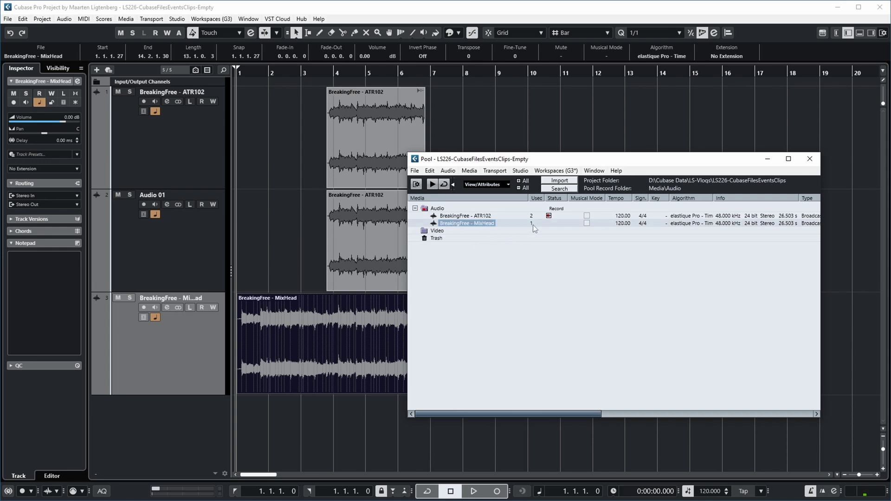
{"action": "left_click", "coordinate": [455, 216]}
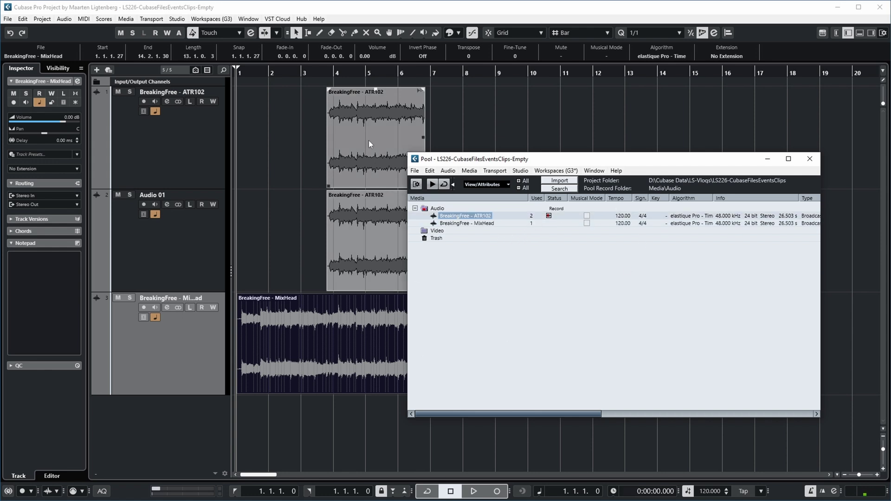
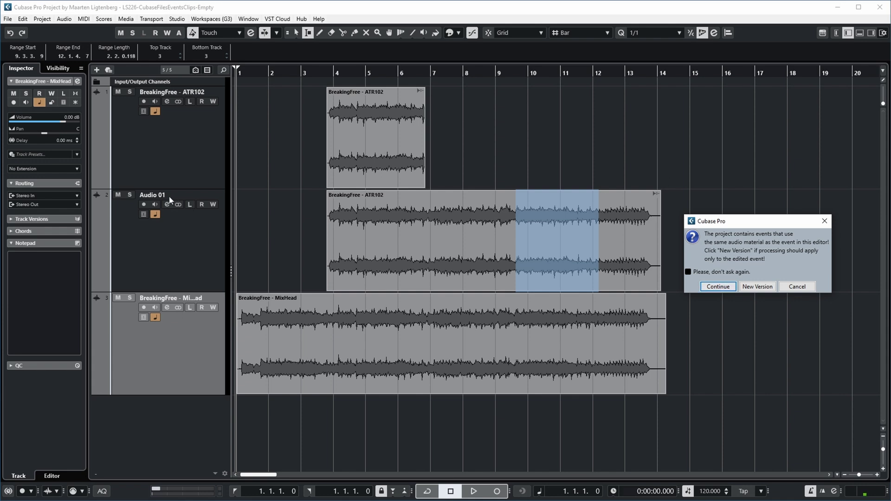
Silence the selected range of the Audio 01 event as a new version and extend both ATR102 events to span about 1.2.1 to 14.1.2.89
{"action": "left_click", "coordinate": [757, 287]}
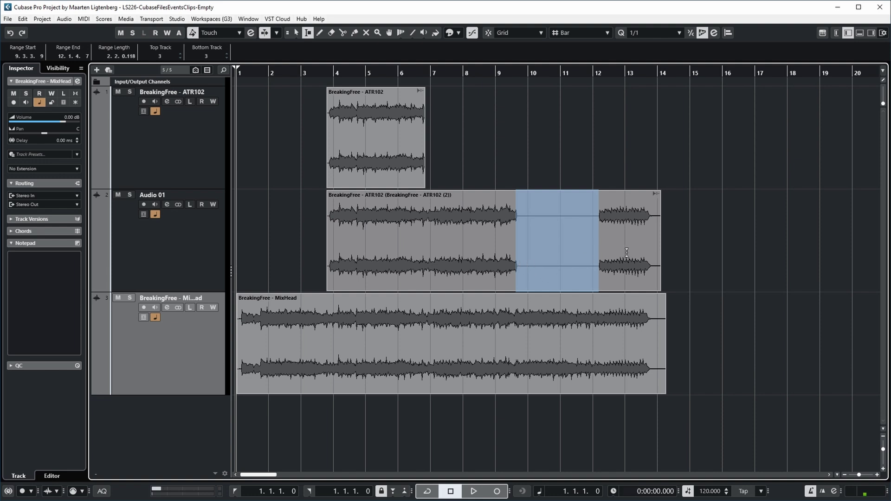
{"action": "key", "text": "1"}
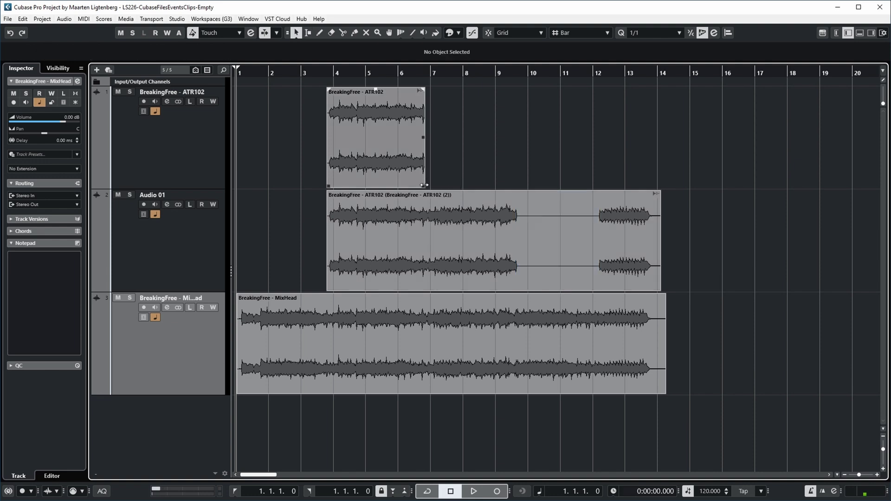
{"action": "left_click_drag", "start_coordinate": [424, 184], "coordinate": [660, 169]}
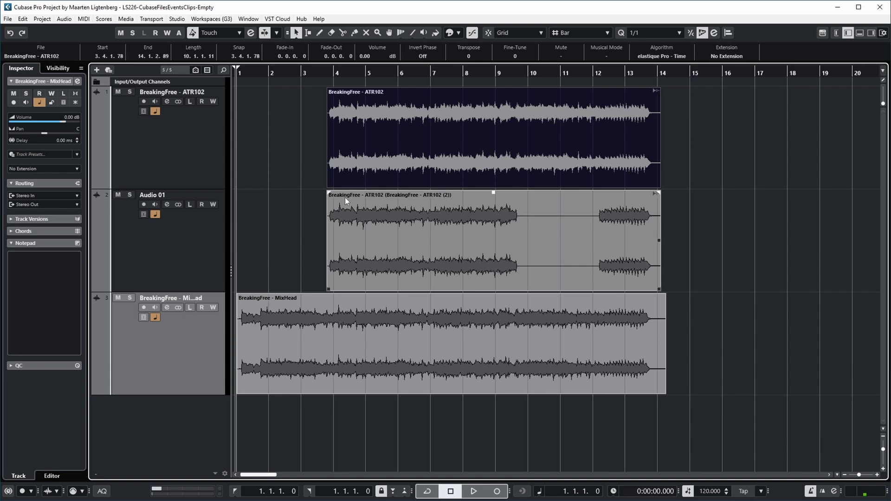
{"action": "left_click_drag", "start_coordinate": [328, 186], "coordinate": [245, 185]}
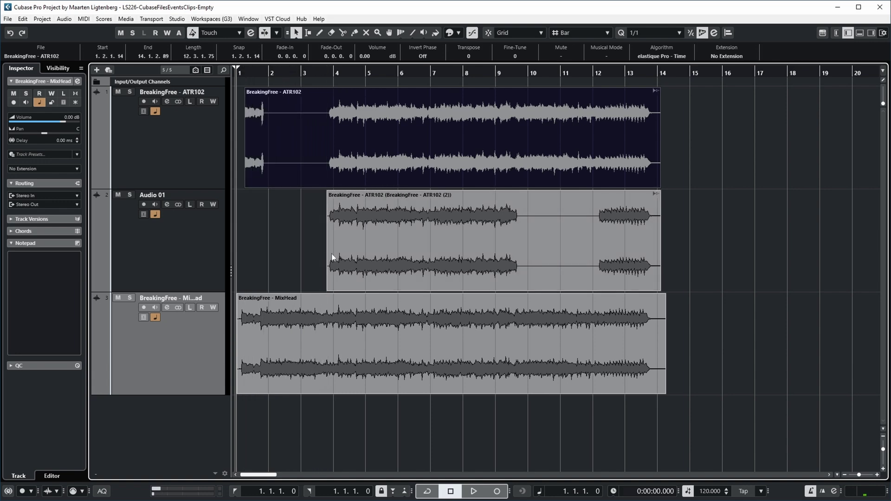
{"action": "left_click_drag", "start_coordinate": [327, 289], "coordinate": [245, 290]}
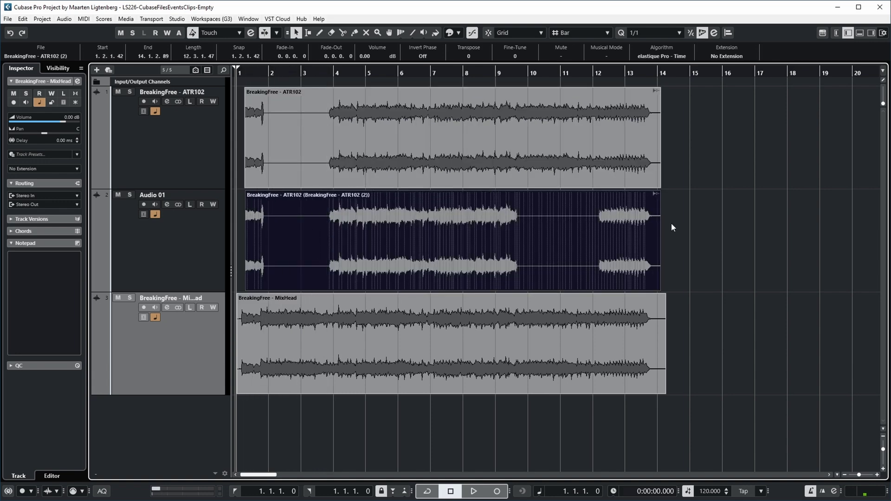
Compare the two ATR102 clips and their file paths in the Pool, and close the Edits folder and the Pool
{"action": "key", "text": "ctrl+p"}
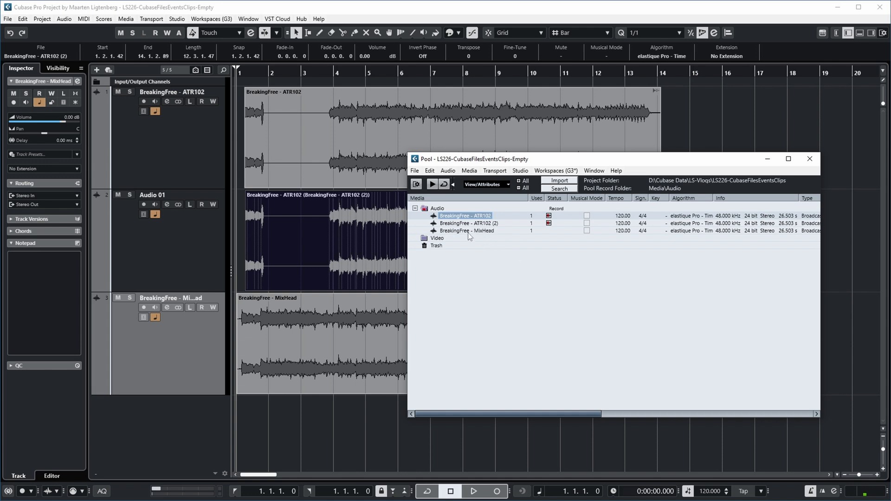
{"action": "left_click", "coordinate": [457, 225]}
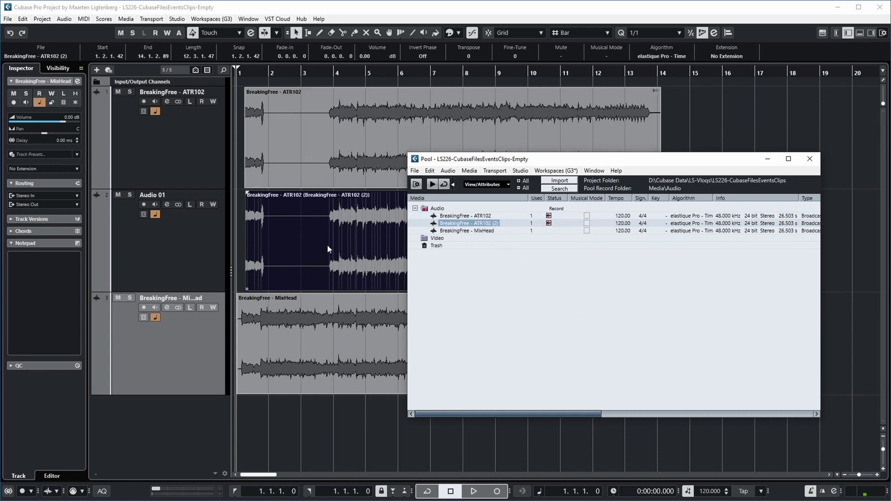
{"action": "left_click_drag", "start_coordinate": [542, 413], "coordinate": [733, 392]}
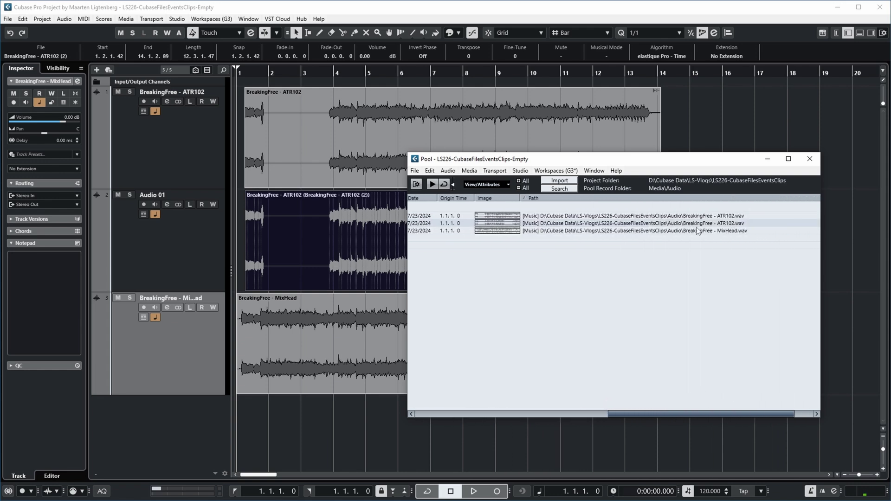
{"action": "left_click", "coordinate": [680, 216]}
{"action": "left_click", "coordinate": [679, 224]}
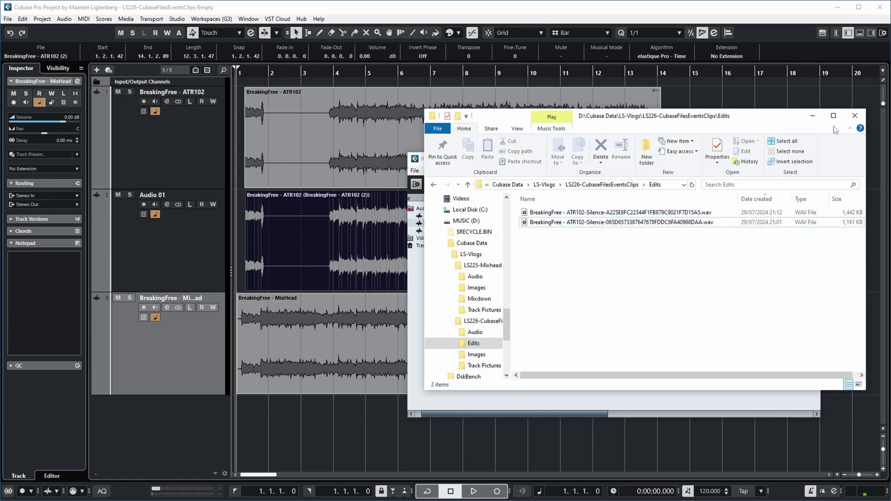
{"action": "left_click", "coordinate": [854, 116]}
{"action": "left_click", "coordinate": [863, 266]}
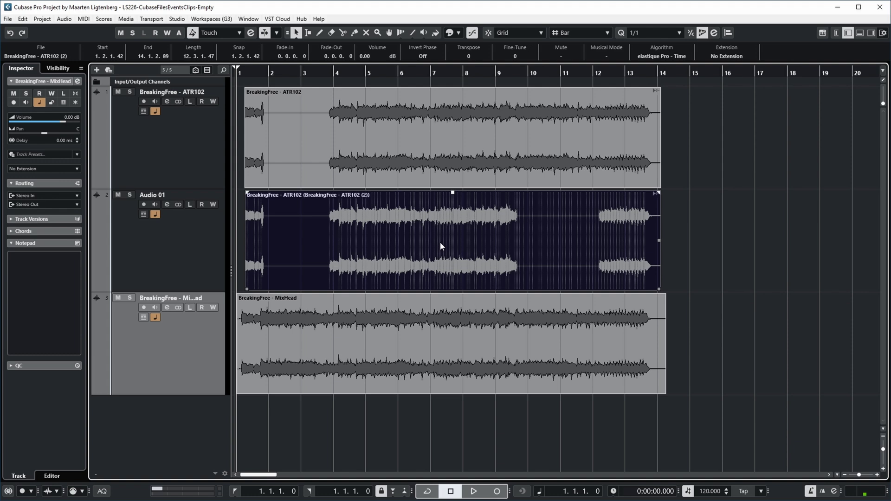
Reopen the Pool, examine the BreakingFree - ATR102 (2) clip beside its event on Audio 01, and return to the project
{"action": "key", "text": "ctrl+p"}
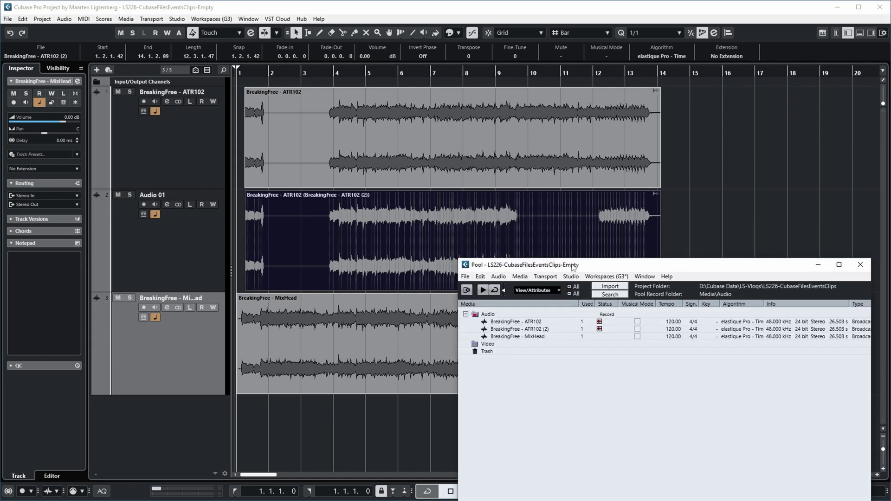
{"action": "left_click_drag", "start_coordinate": [571, 261], "coordinate": [491, 177]}
{"action": "left_click", "coordinate": [420, 242]}
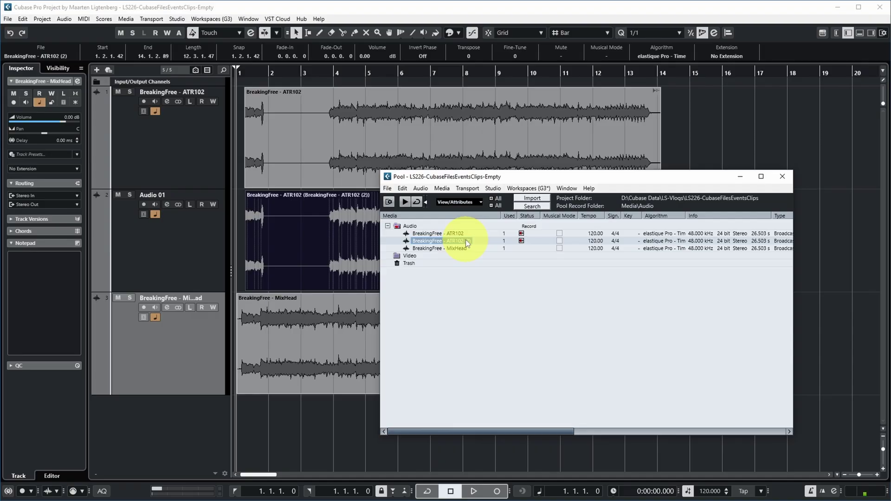
{"action": "left_click", "coordinate": [309, 210]}
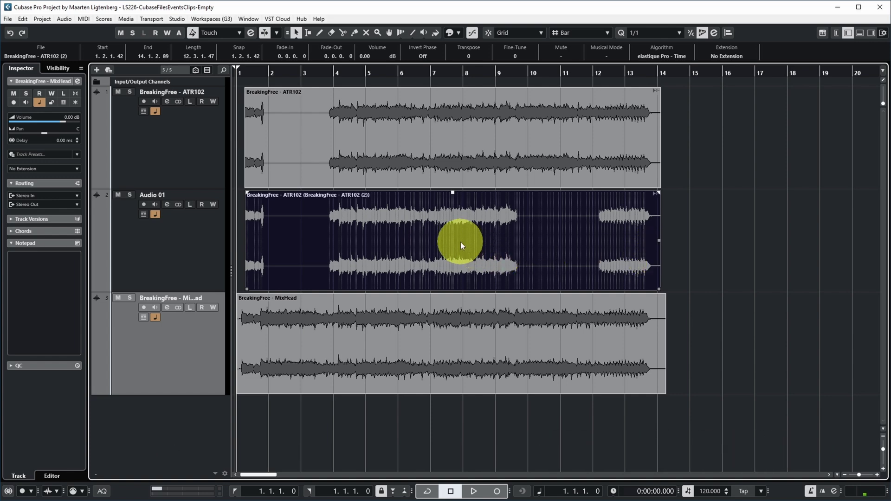
Replace the clip in the Audio 01 event with BreakingFree - ATR102 from the Pool
{"action": "key", "text": "ctrl+p"}
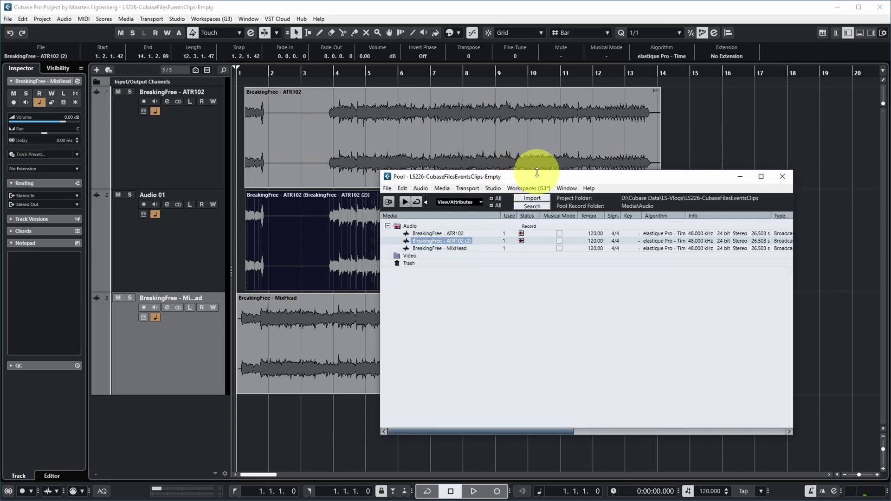
{"action": "left_click_drag", "start_coordinate": [527, 173], "coordinate": [590, 173]}
{"action": "left_click", "coordinate": [519, 240]}
{"action": "left_click", "coordinate": [530, 252]}
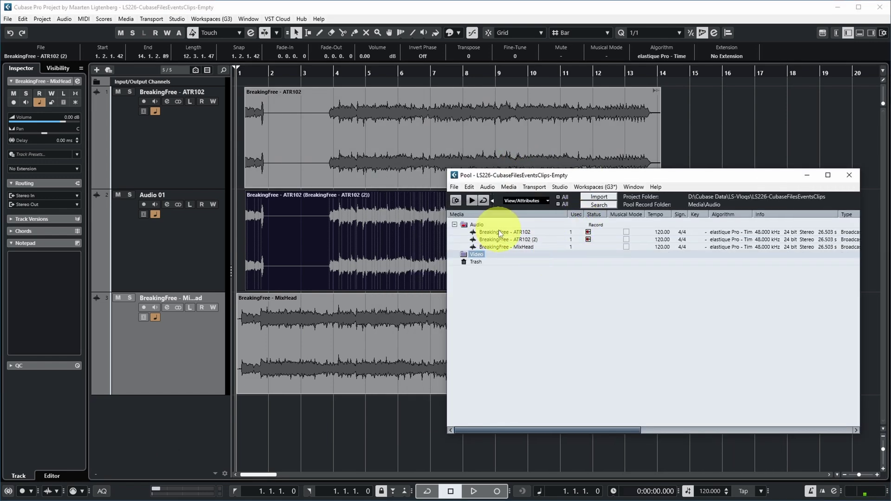
{"action": "left_click_drag", "start_coordinate": [503, 232], "coordinate": [362, 227]}
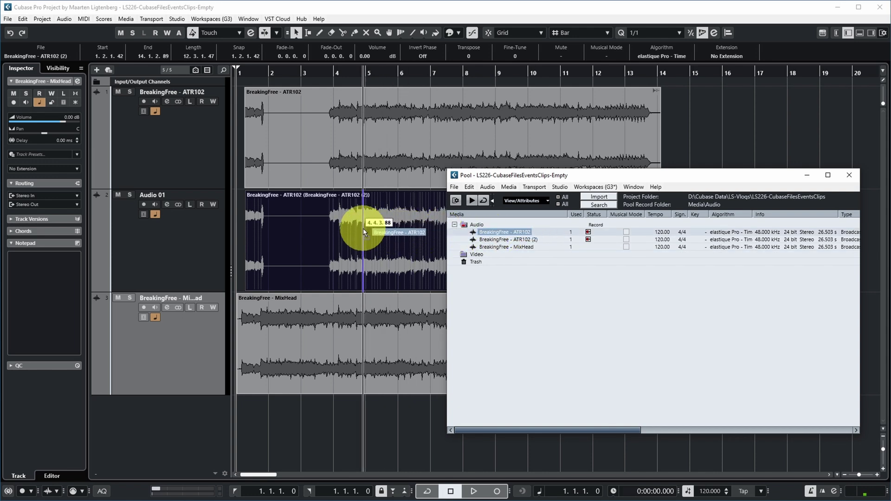
{"action": "left_click_drag", "start_coordinate": [363, 227], "coordinate": [362, 228]}
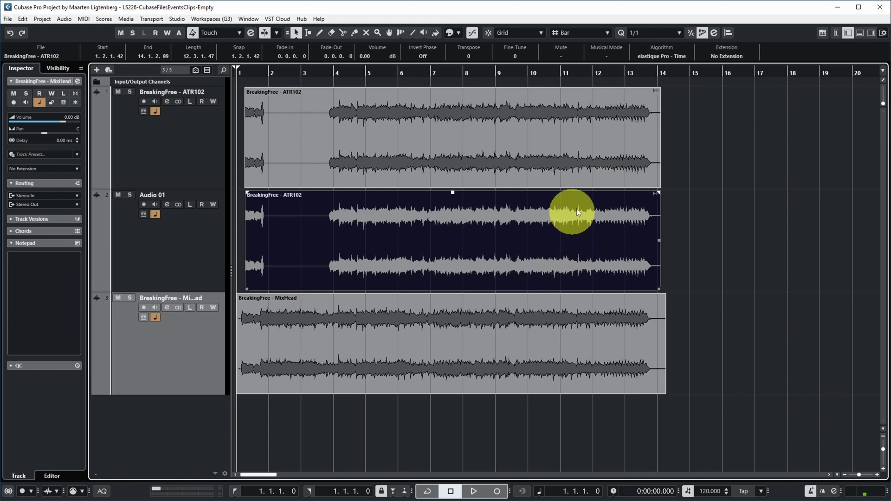
Compare the BreakingFree - ATR102 events on the first track and Audio 01 by selecting them alternately
{"action": "left_click", "coordinate": [341, 131]}
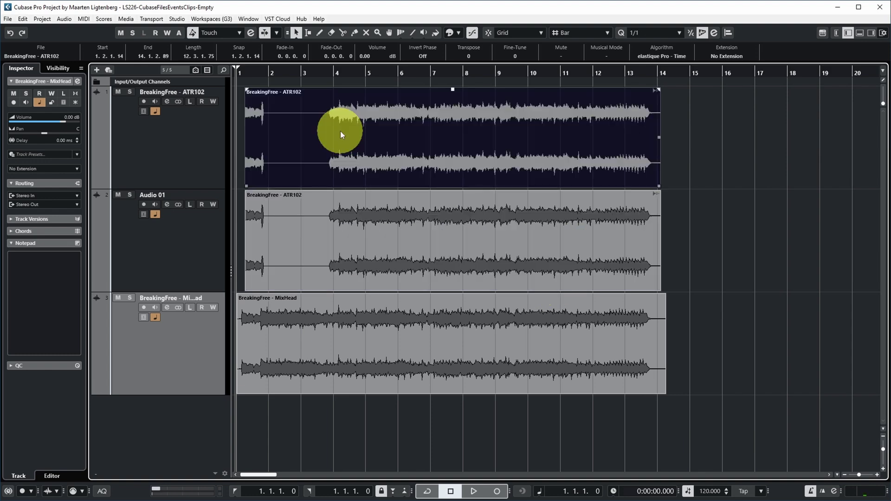
{"action": "left_click", "coordinate": [373, 227]}
{"action": "left_click", "coordinate": [361, 146]}
{"action": "left_click", "coordinate": [366, 222]}
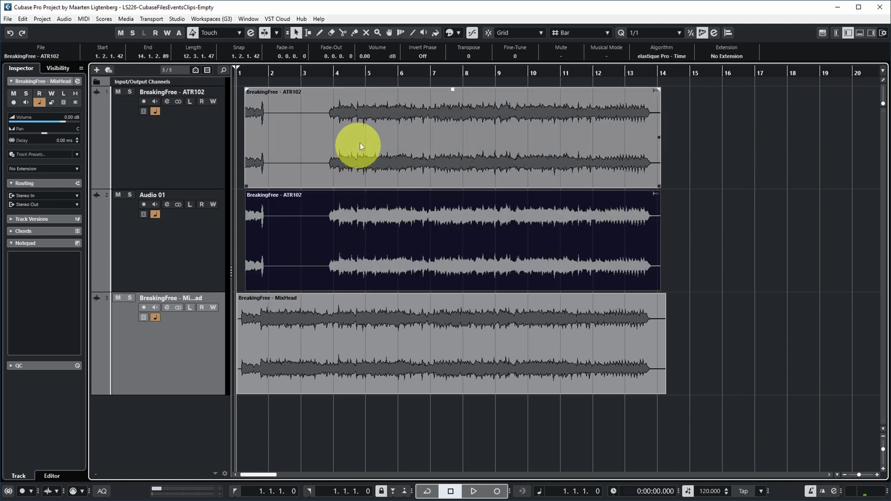
{"action": "left_click", "coordinate": [360, 143]}
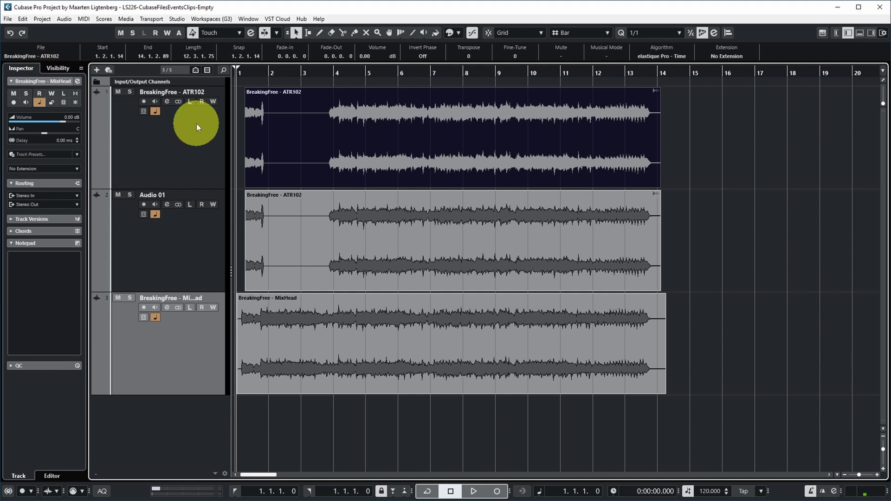
Check the ATR102 clips' usage in the Pool and return the Audio 01 event to the BreakingFree - ATR102 (2) clip
{"action": "key", "text": "ctrl+p"}
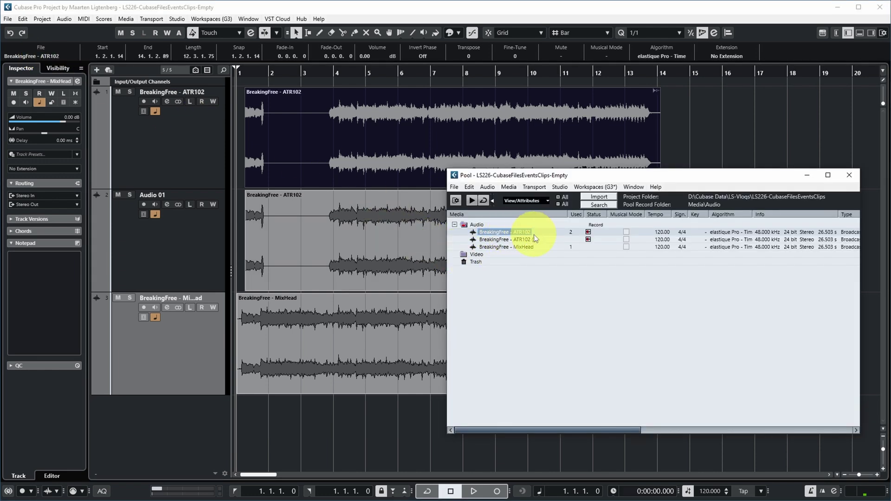
{"action": "left_click", "coordinate": [505, 240]}
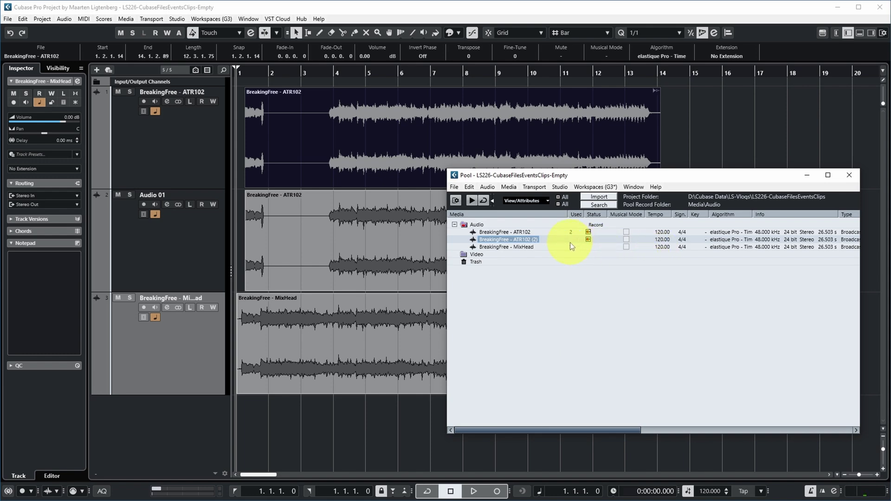
{"action": "left_click_drag", "start_coordinate": [570, 242], "coordinate": [564, 247]}
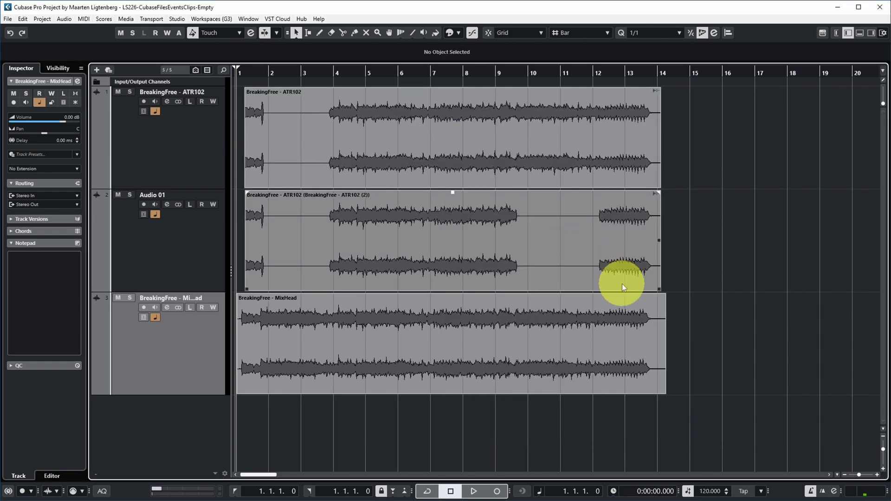
{"action": "left_click", "coordinate": [622, 283]}
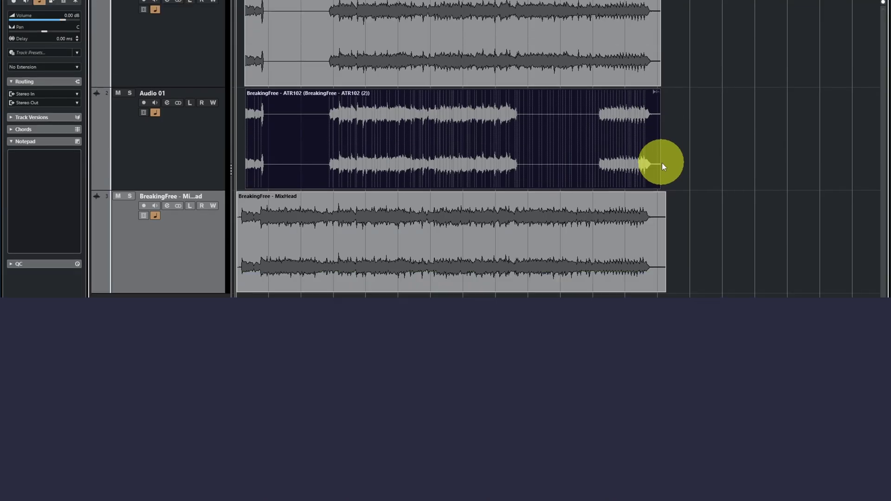
Bounce the BreakingFree - ATR102 (2) event on the Audio 01 track to a new audio file and replace the event with it
{"action": "left_click_drag", "start_coordinate": [720, 133], "coordinate": [225, 133]}
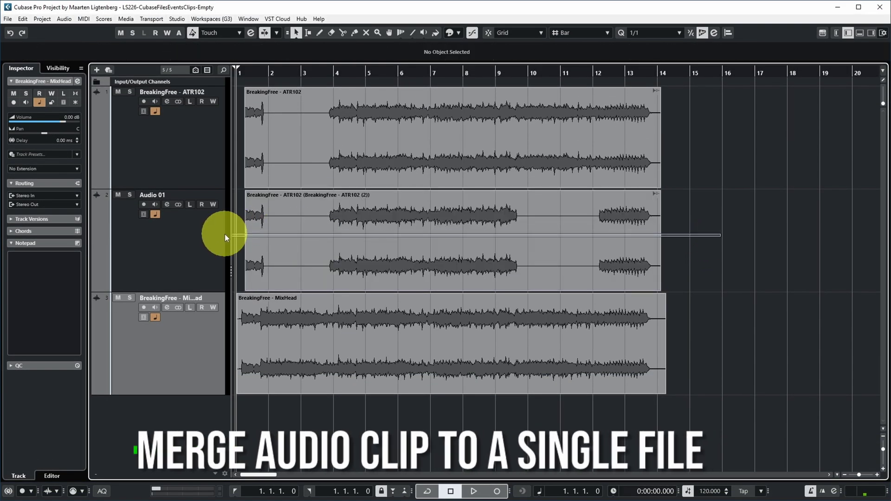
{"action": "left_click_drag", "start_coordinate": [225, 234], "coordinate": [237, 255]}
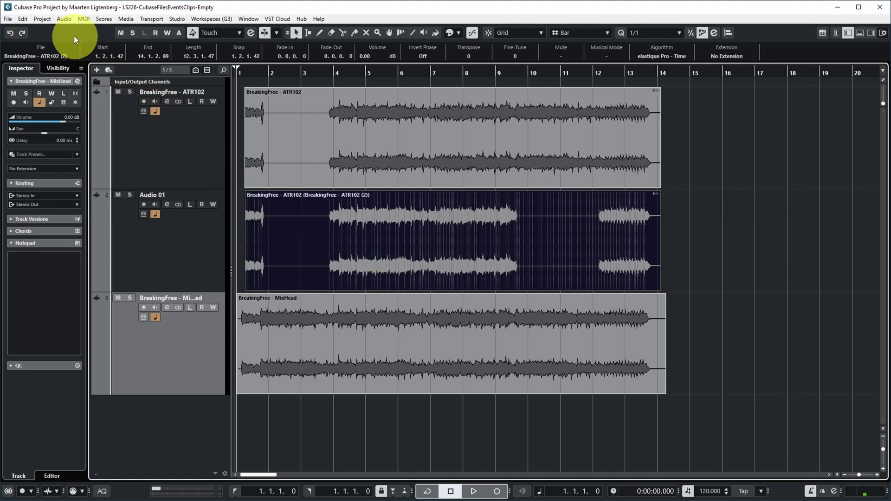
{"action": "left_click", "coordinate": [63, 19]}
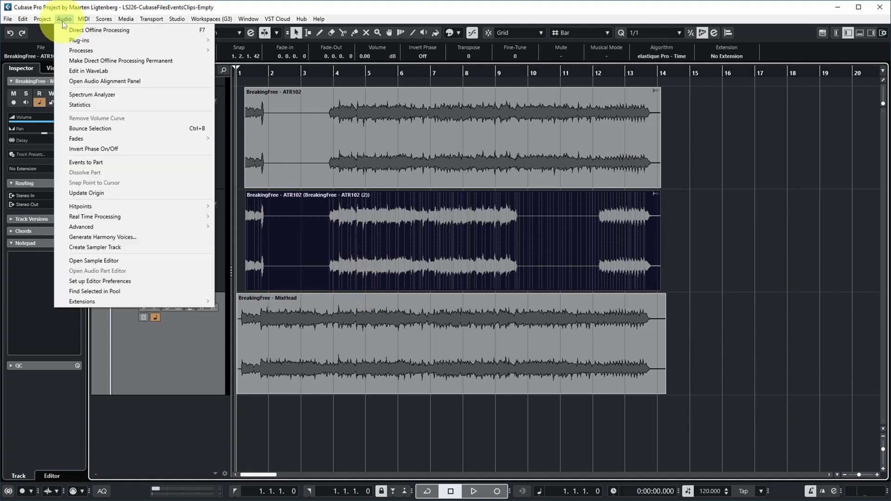
{"action": "left_click", "coordinate": [97, 127]}
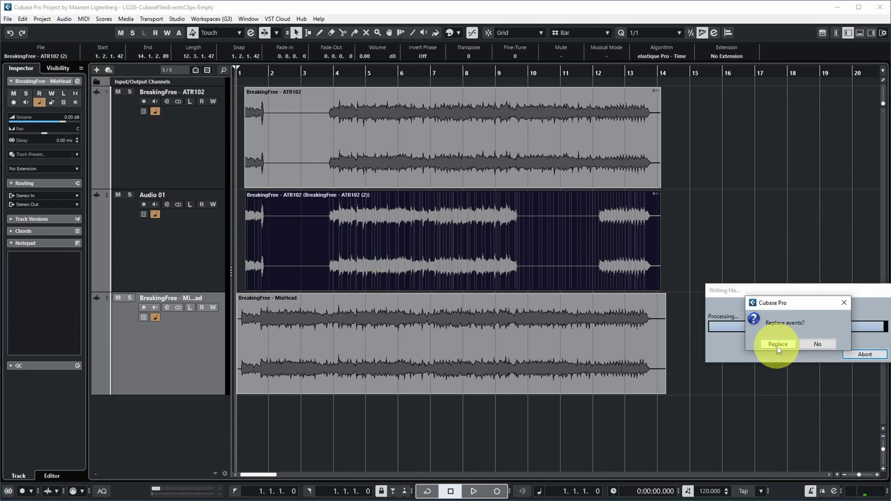
{"action": "left_click", "coordinate": [777, 344]}
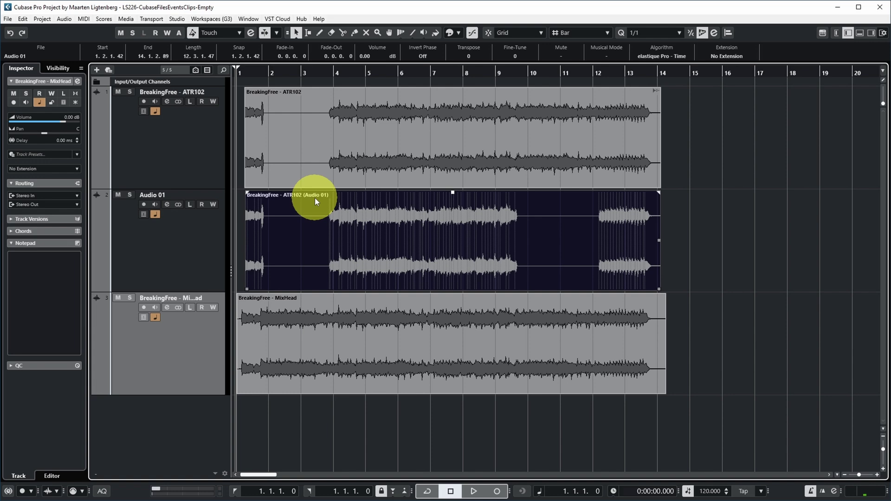
Open the Pool and examine the bounced Audio 01 clip's status and file path alongside the BreakingFree clips
{"action": "key", "text": "ctrl+p"}
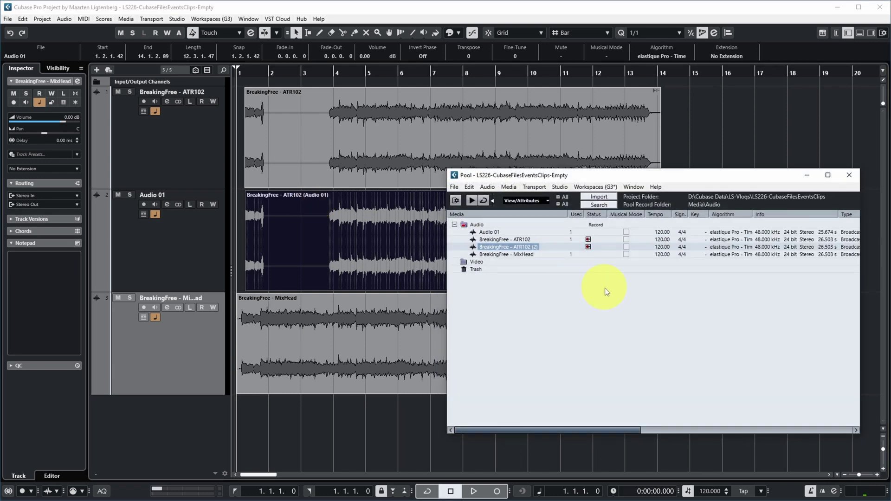
{"action": "left_click", "coordinate": [496, 232]}
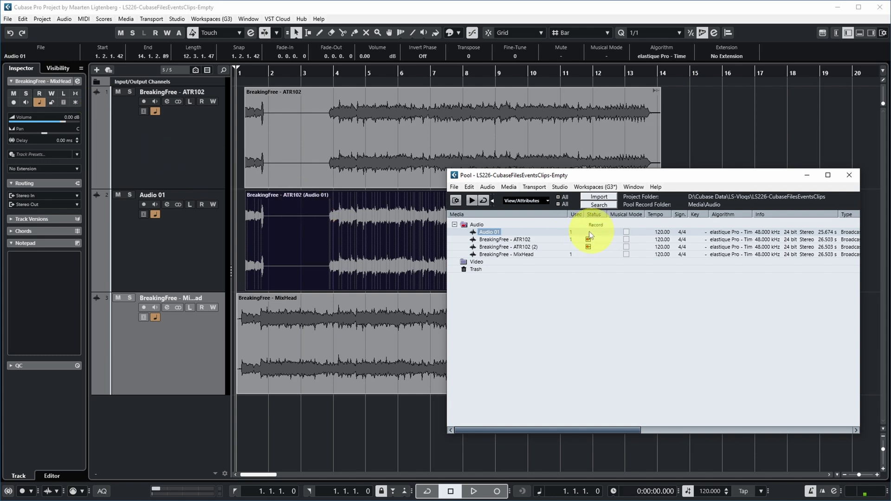
{"action": "left_click_drag", "start_coordinate": [576, 430], "coordinate": [810, 402]}
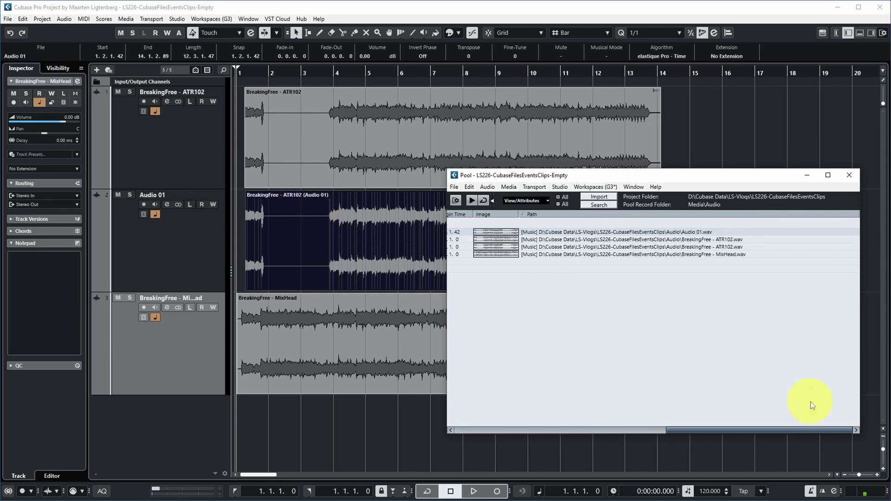